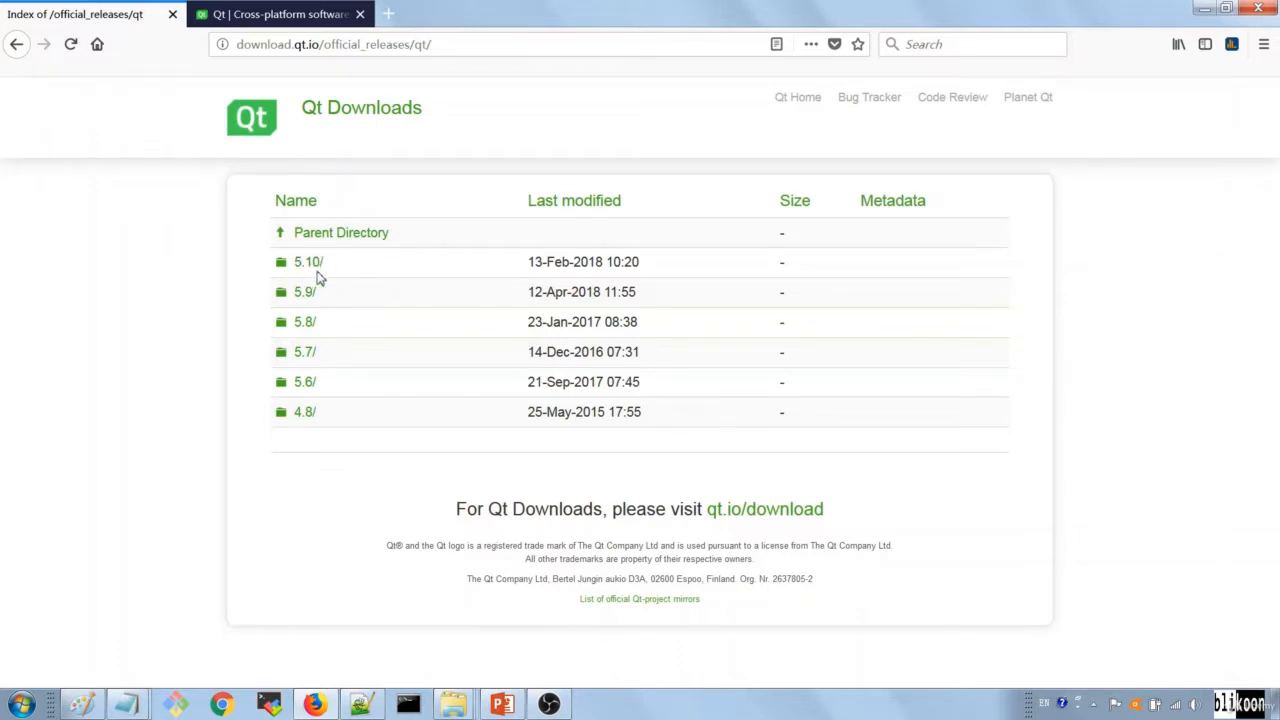
- Start downloading qt-opensource-windows-x86-5.10.1.exe from the 5.10.1 release folder and cancel the download
click(316, 268)
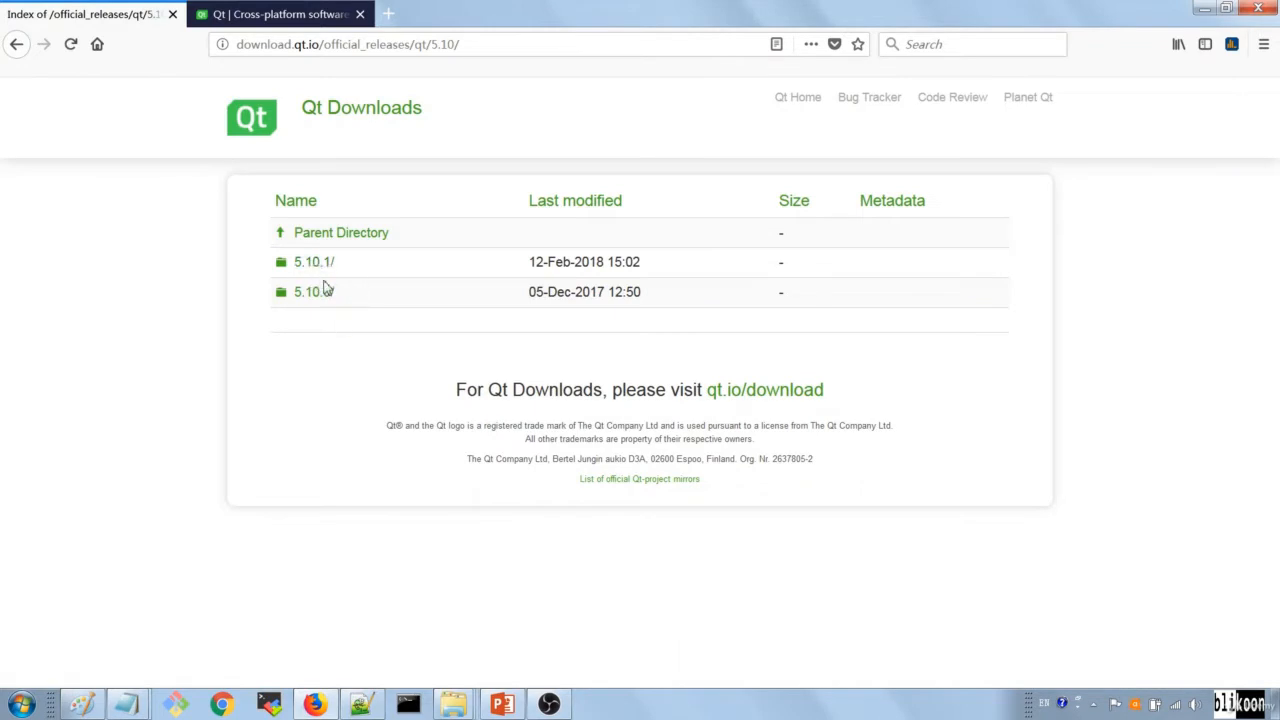
click(320, 264)
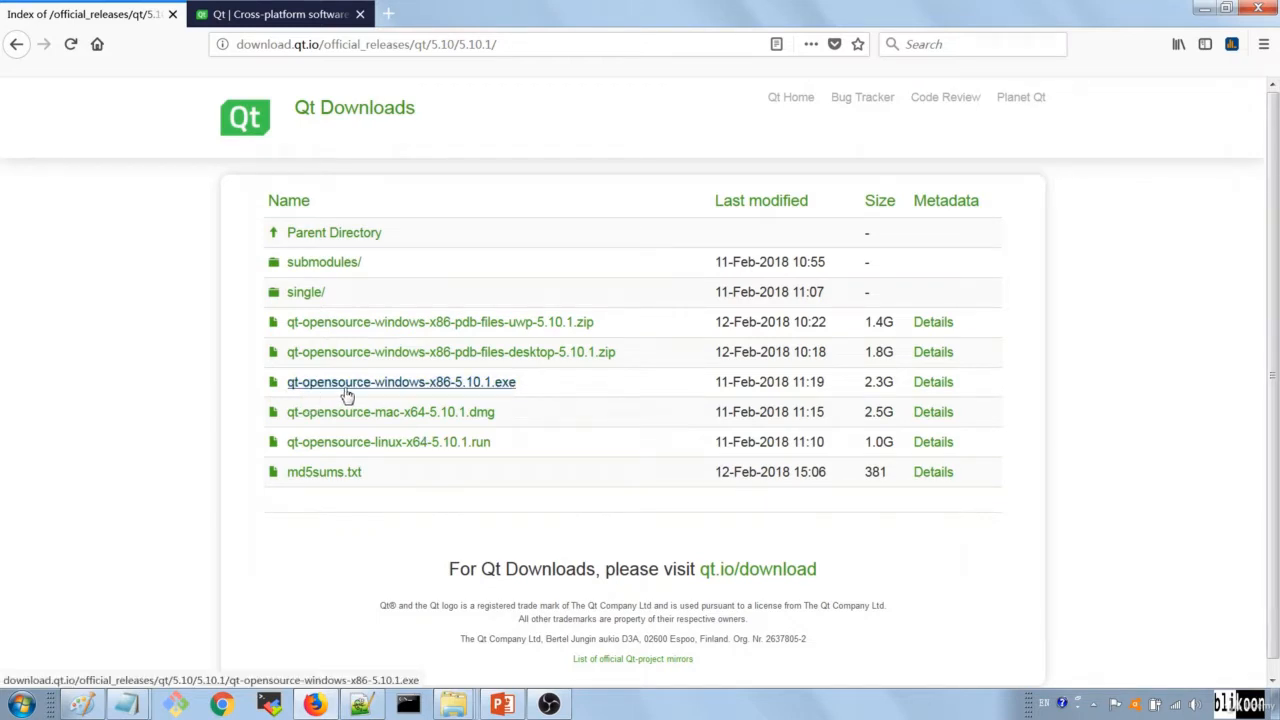
click(480, 391)
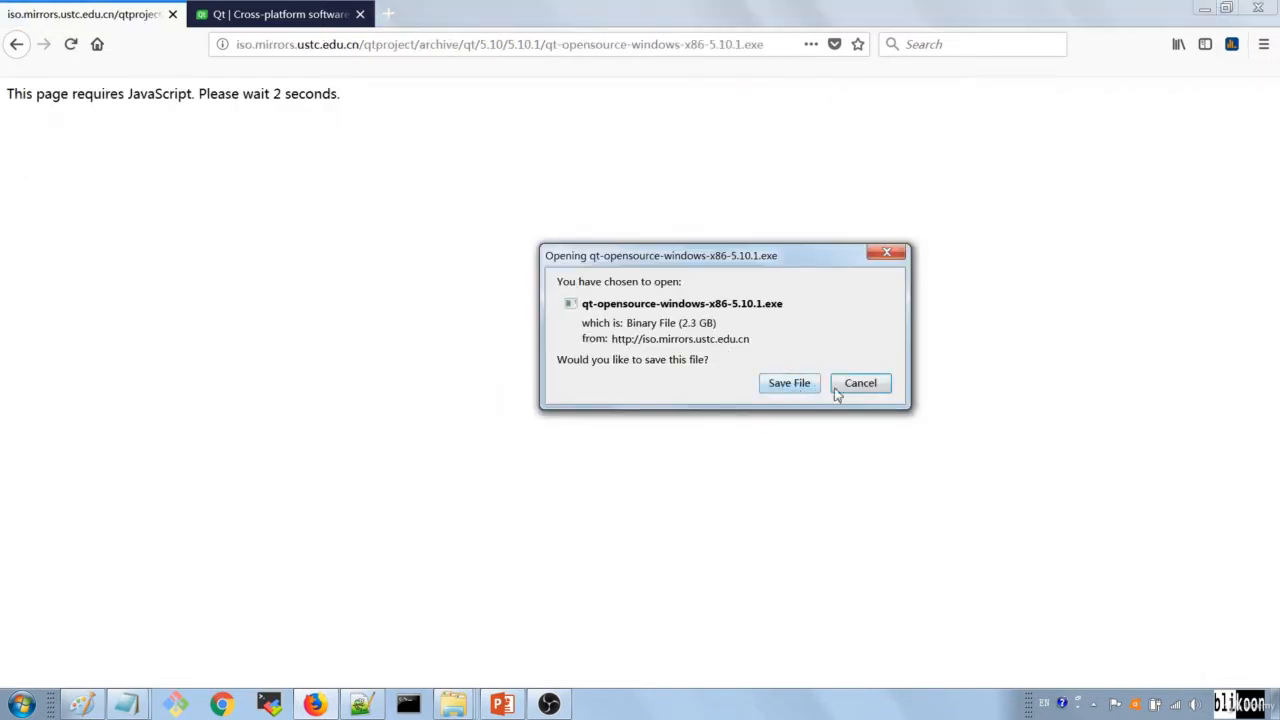
click(799, 388)
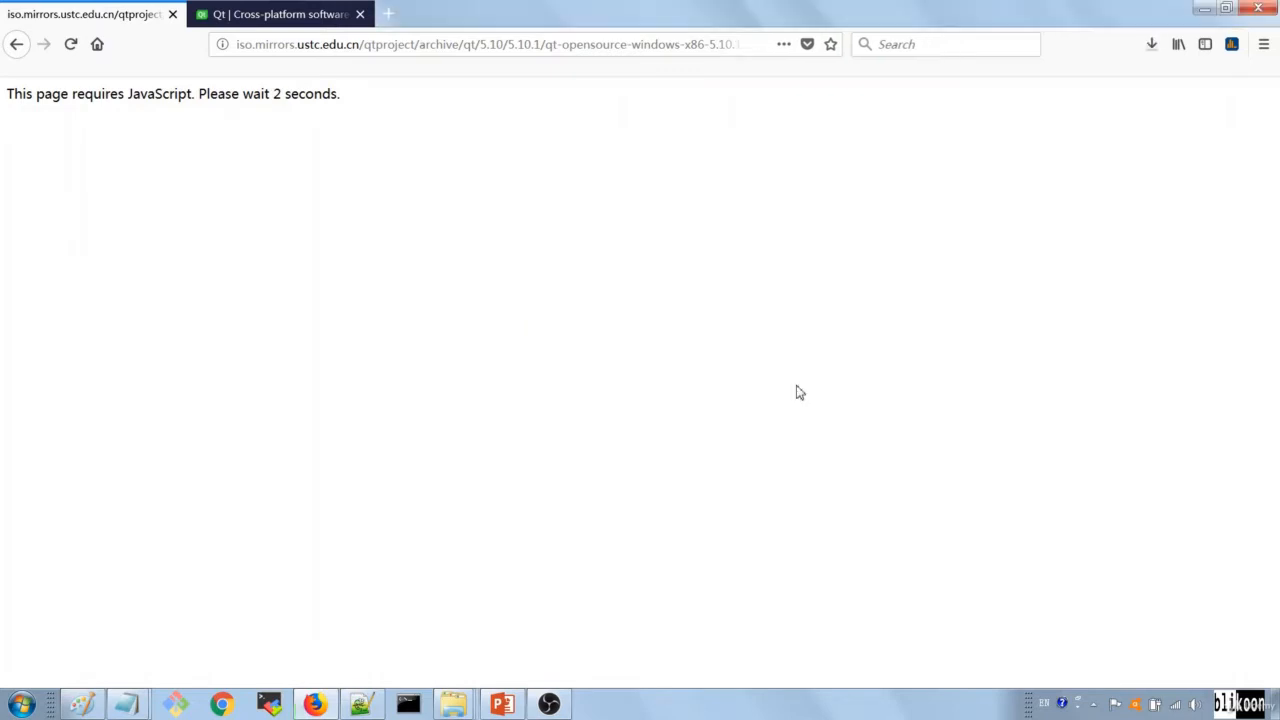
click(1152, 44)
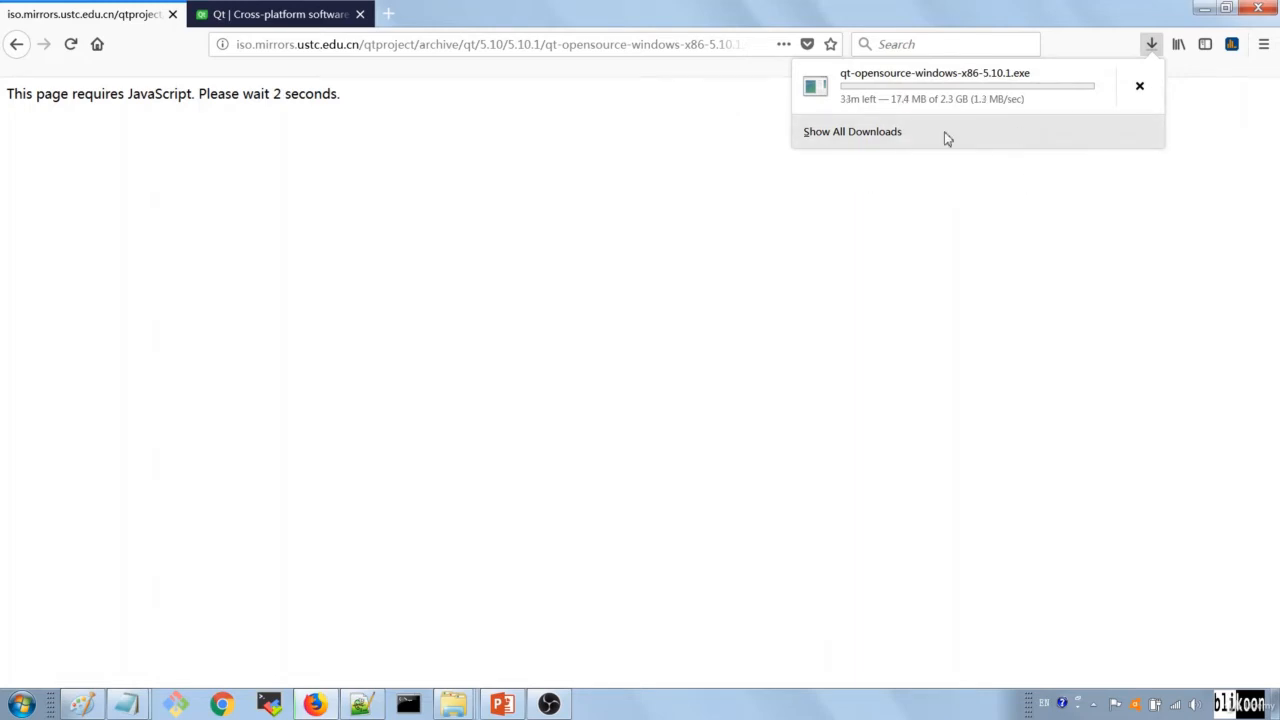
click(1141, 90)
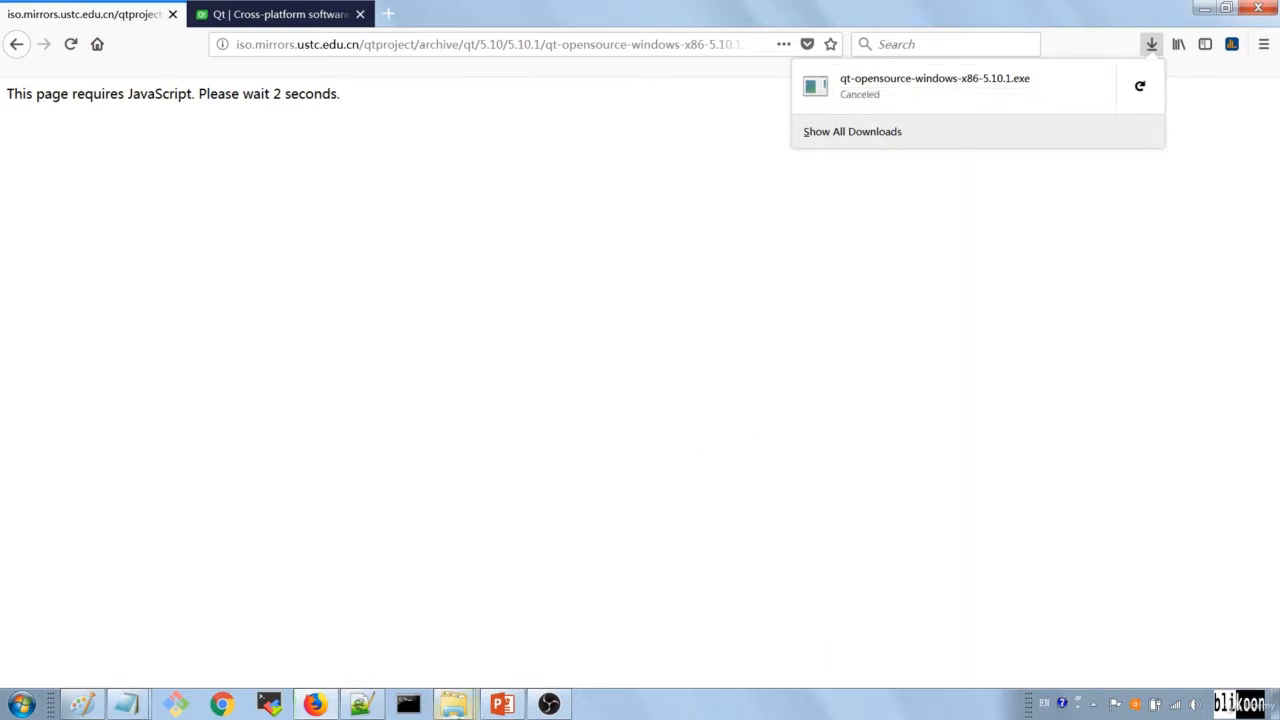
- Switch to File Explorer and run the already saved qt-opensource-windows-x86-5.10.1 installer from the Qt folder on drive D
click(453, 705)
click(640, 632)
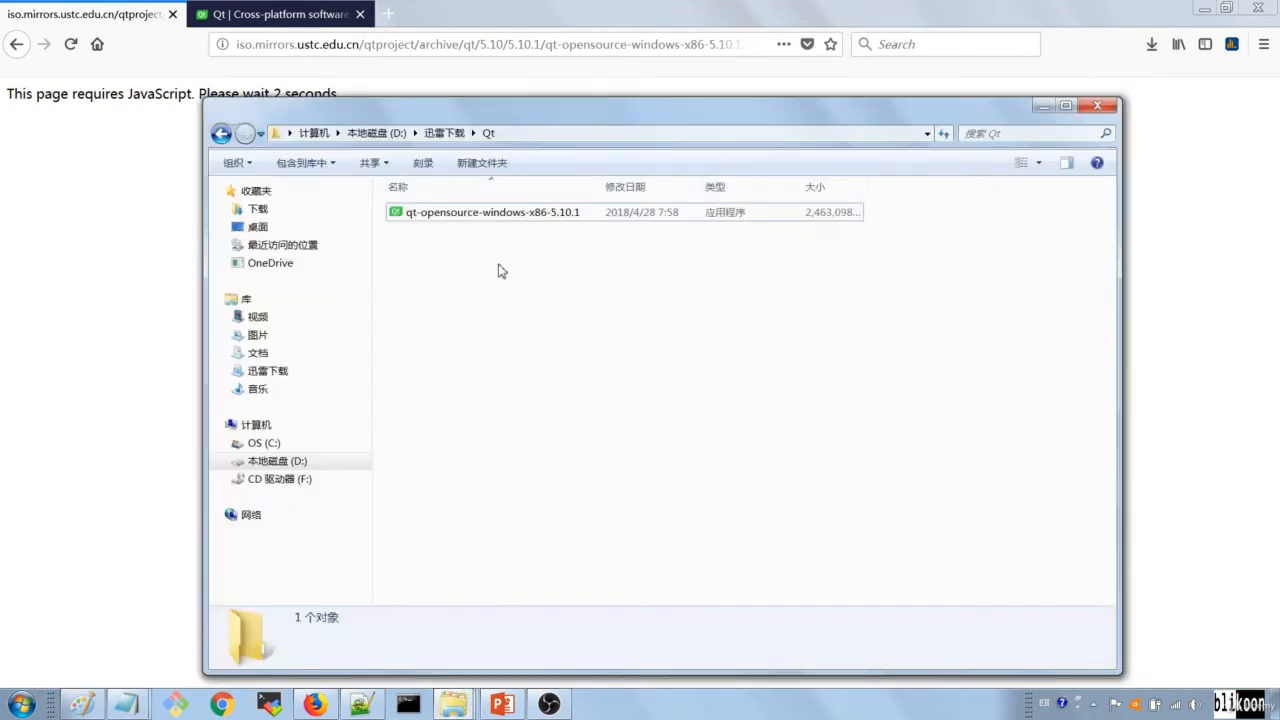
click(472, 218)
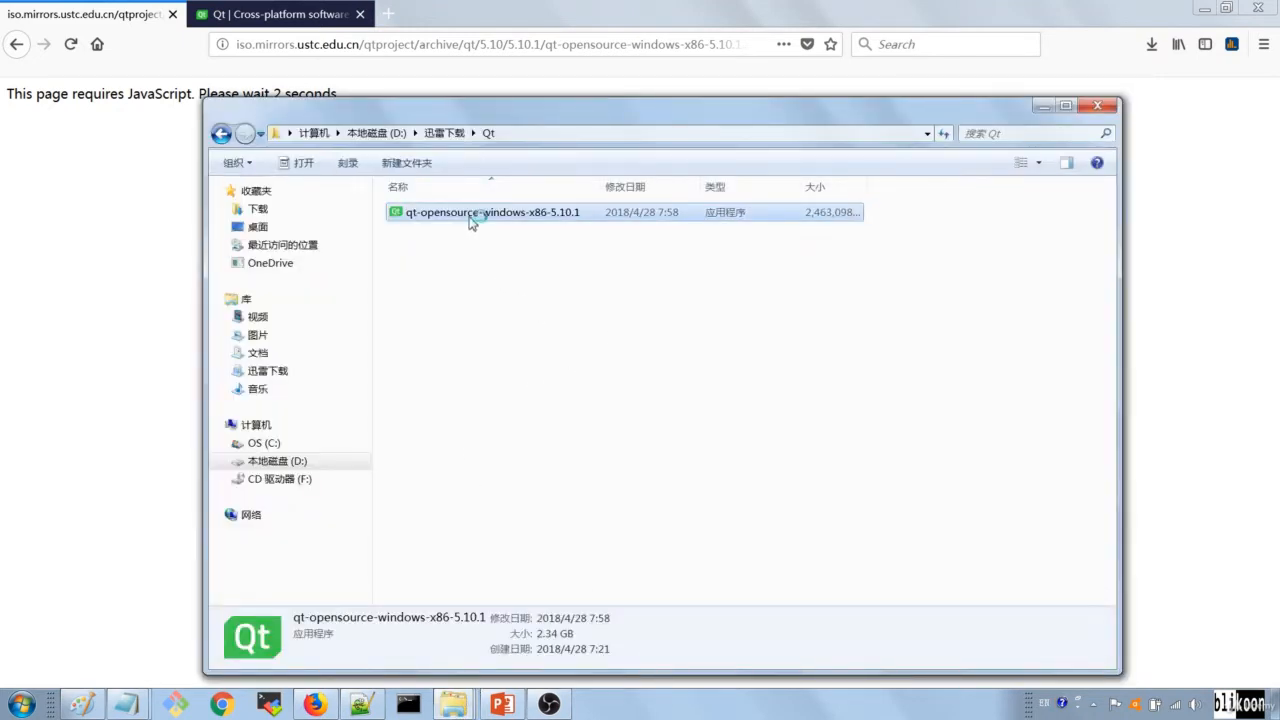
double_click(472, 214)
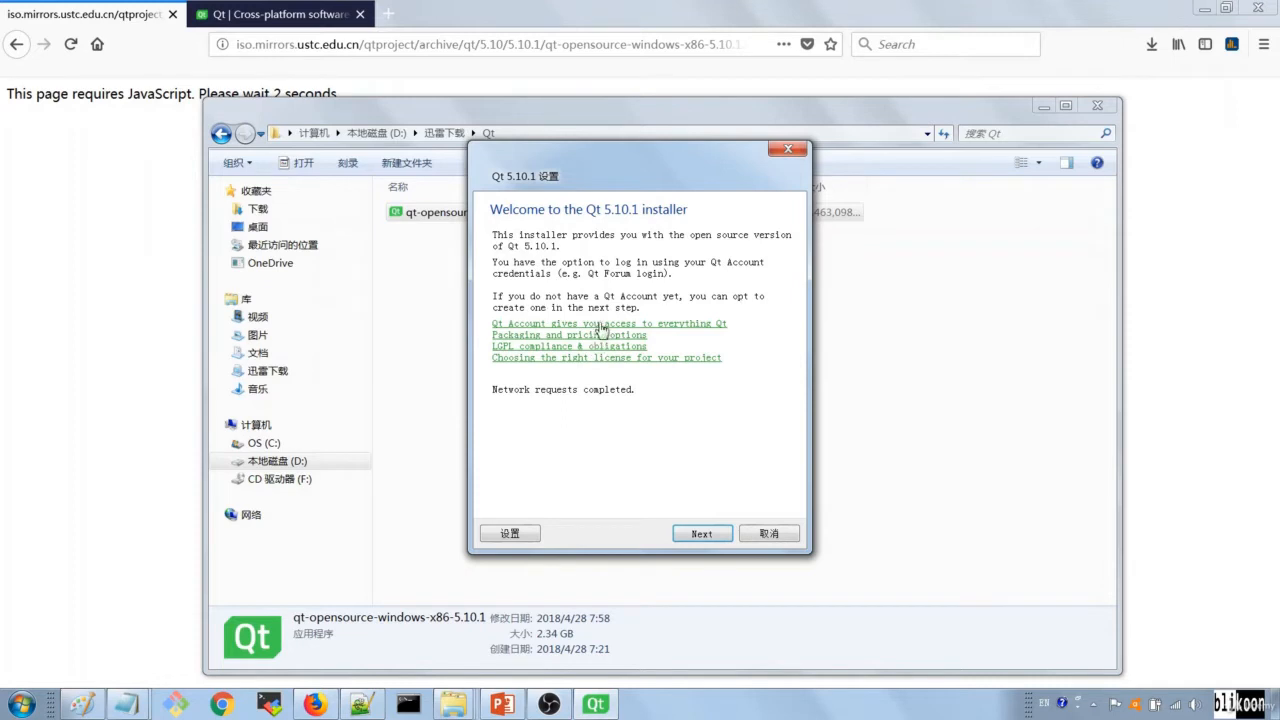
- Pass the installer's welcome pages, skip the Qt Account login and proceed to the installation folder choice
click(708, 538)
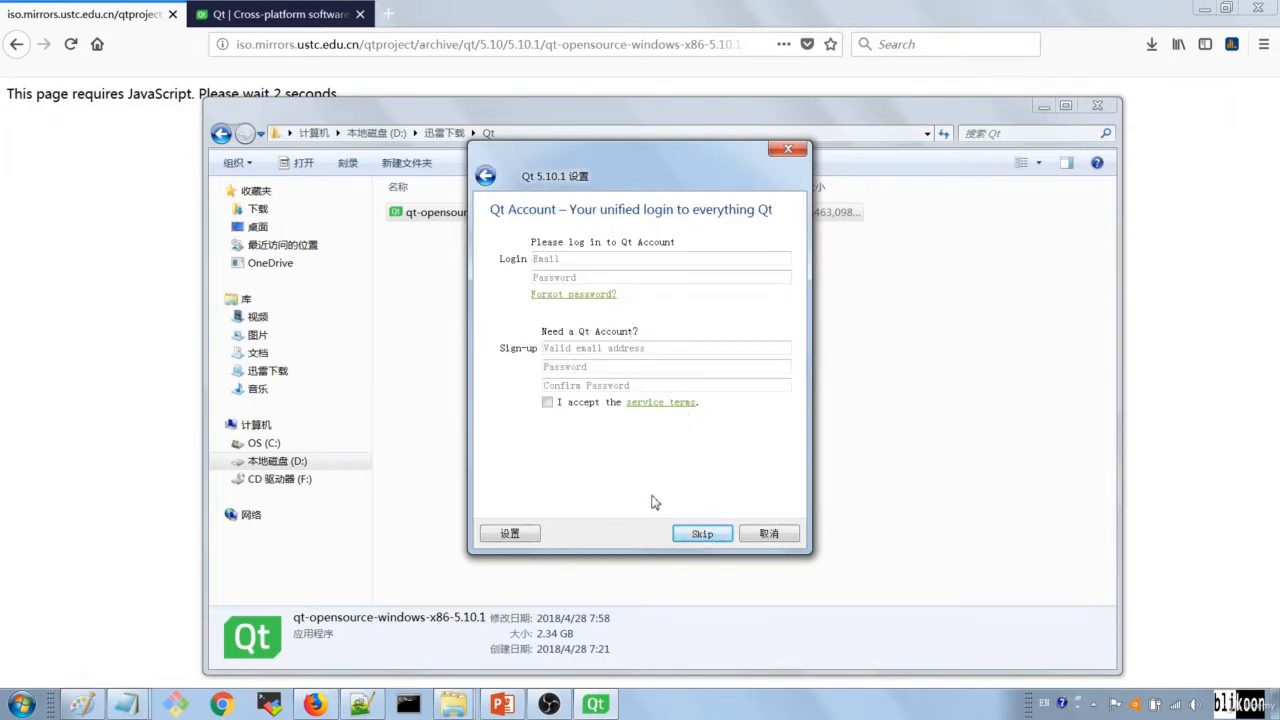
click(712, 537)
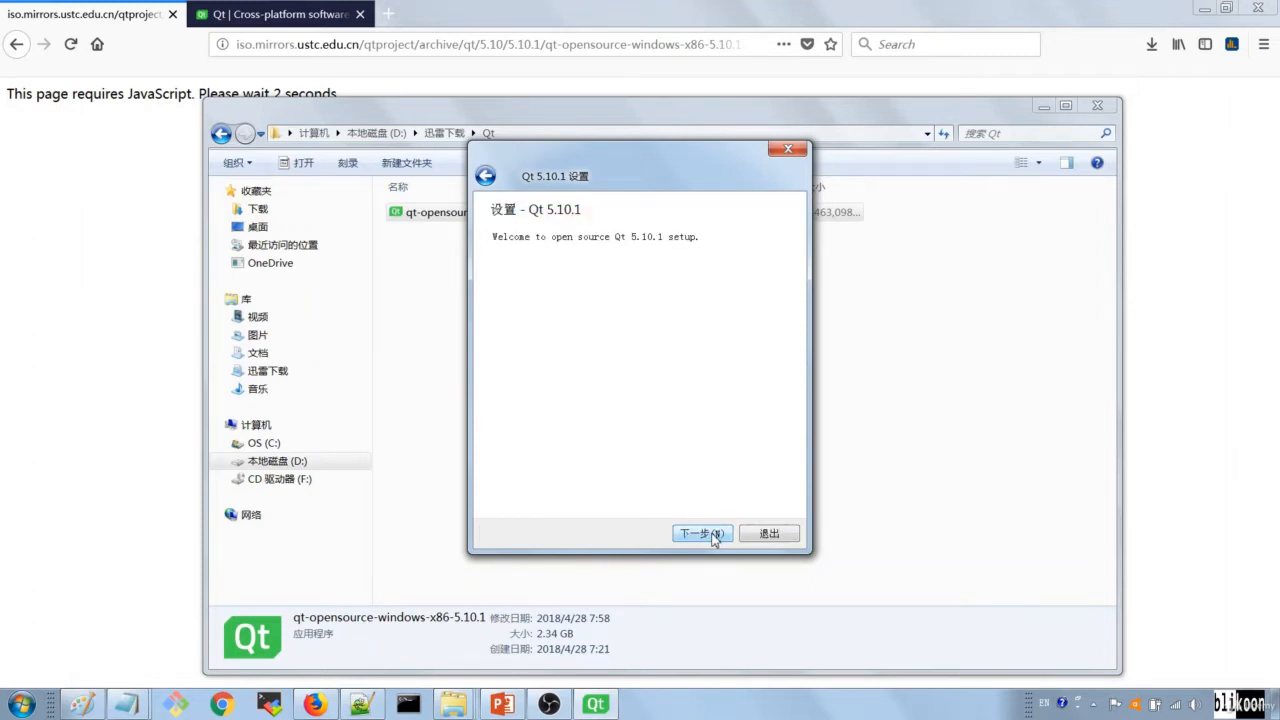
click(712, 535)
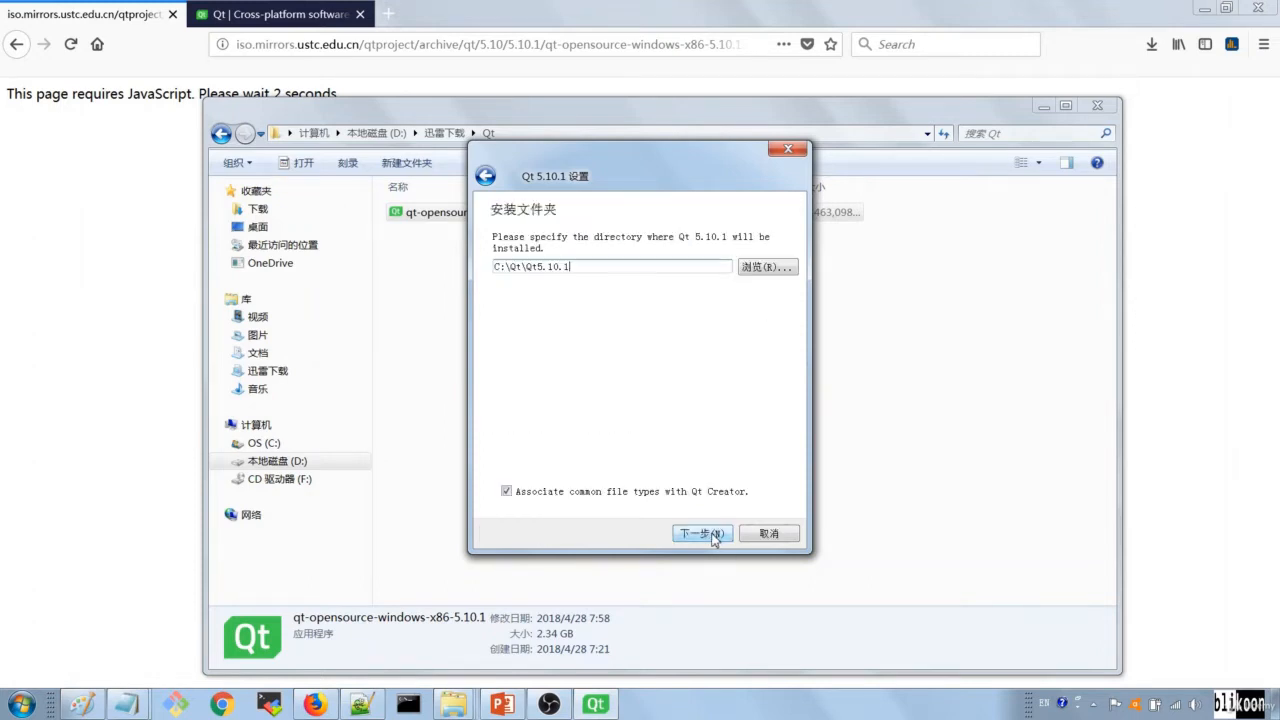
- Use C:\Qt\Qt5.10.1 as the installation directory and agree to install into the existing non-empty folder
click(603, 268)
drag(585, 268, 482, 268)
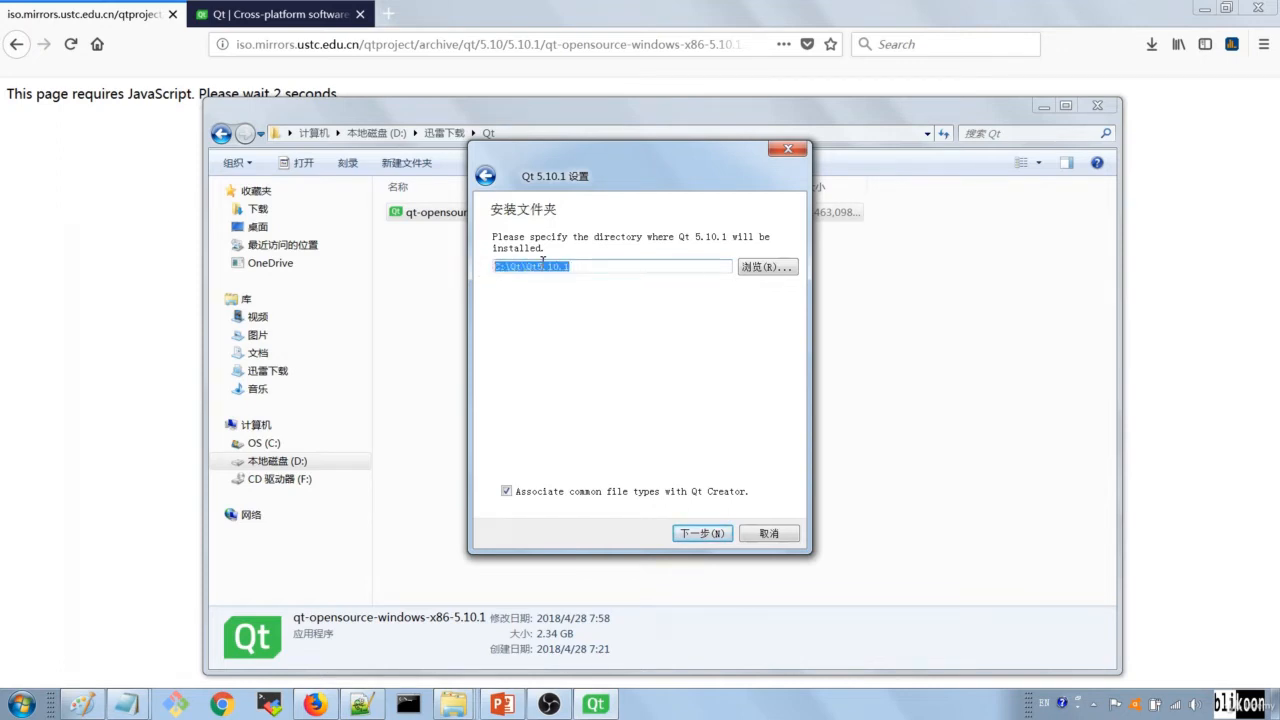
click(548, 264)
double_click(524, 268)
click(705, 535)
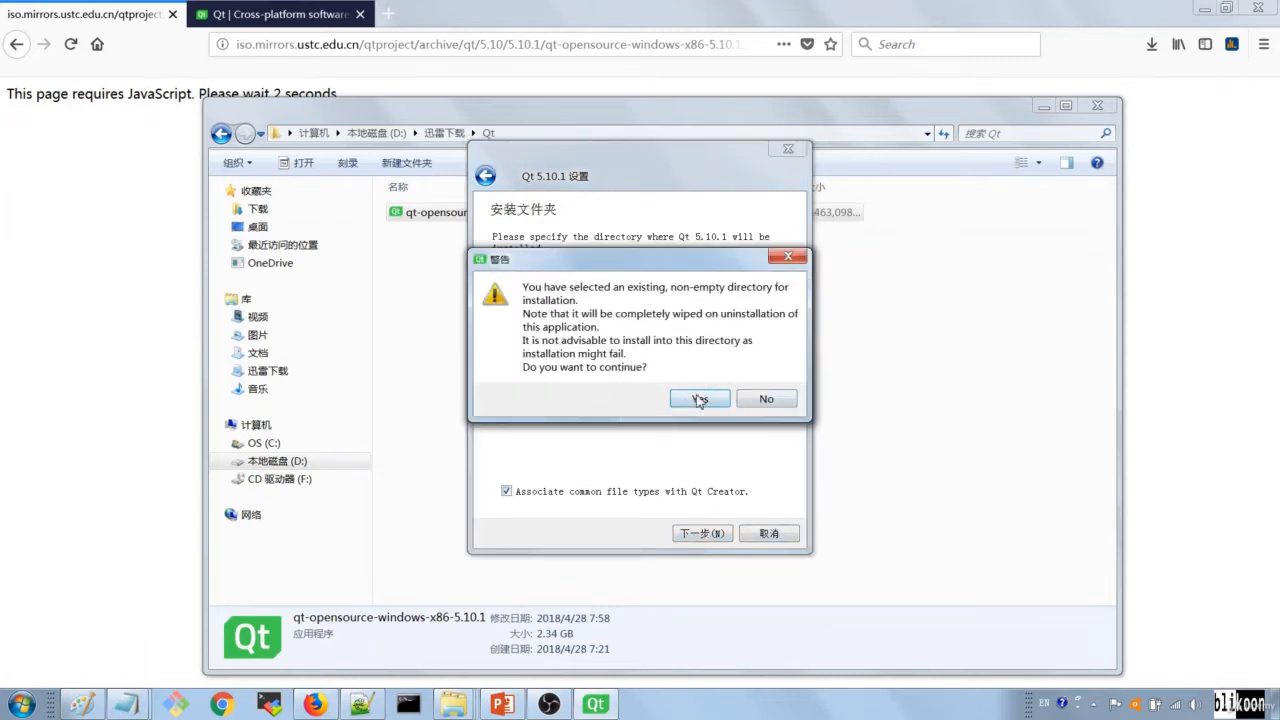
click(700, 400)
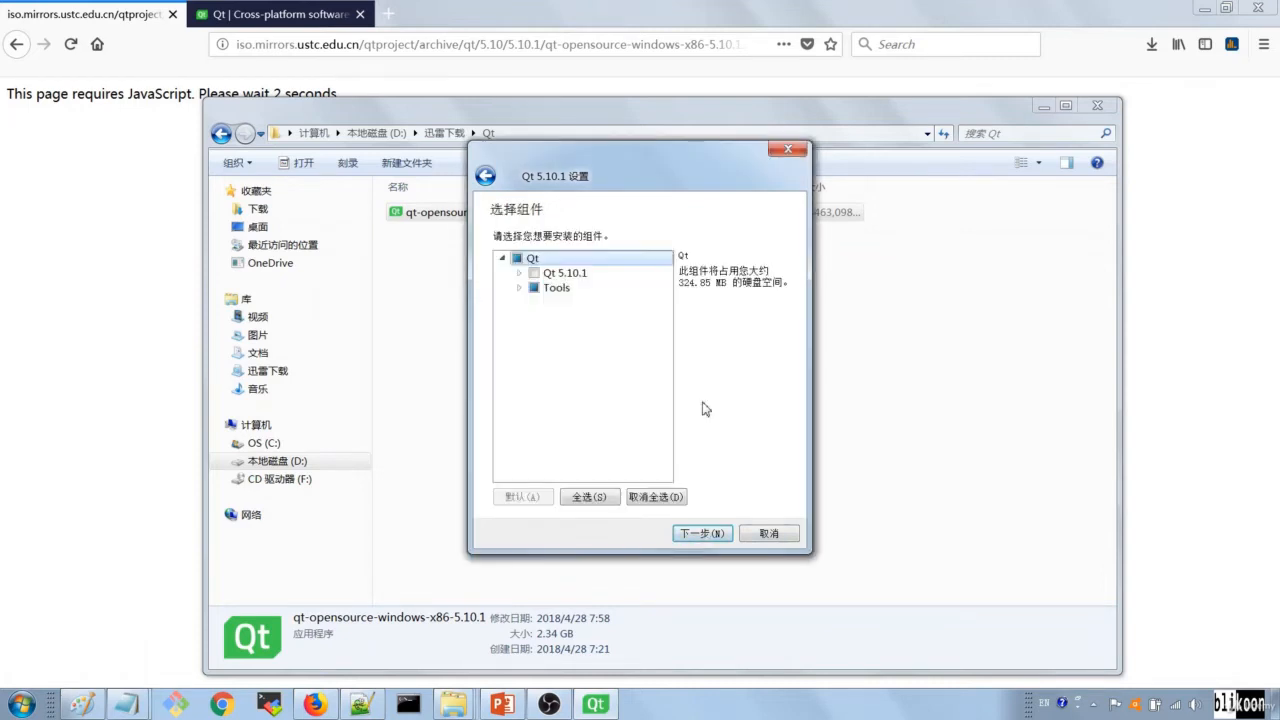
- Expand the Qt 5.10.1 and Tools components, add MinGW 5.3.0 32 bit under Qt 5.10.1, and proceed to the licence agreement
click(519, 273)
scroll(740, 338, down, 4)
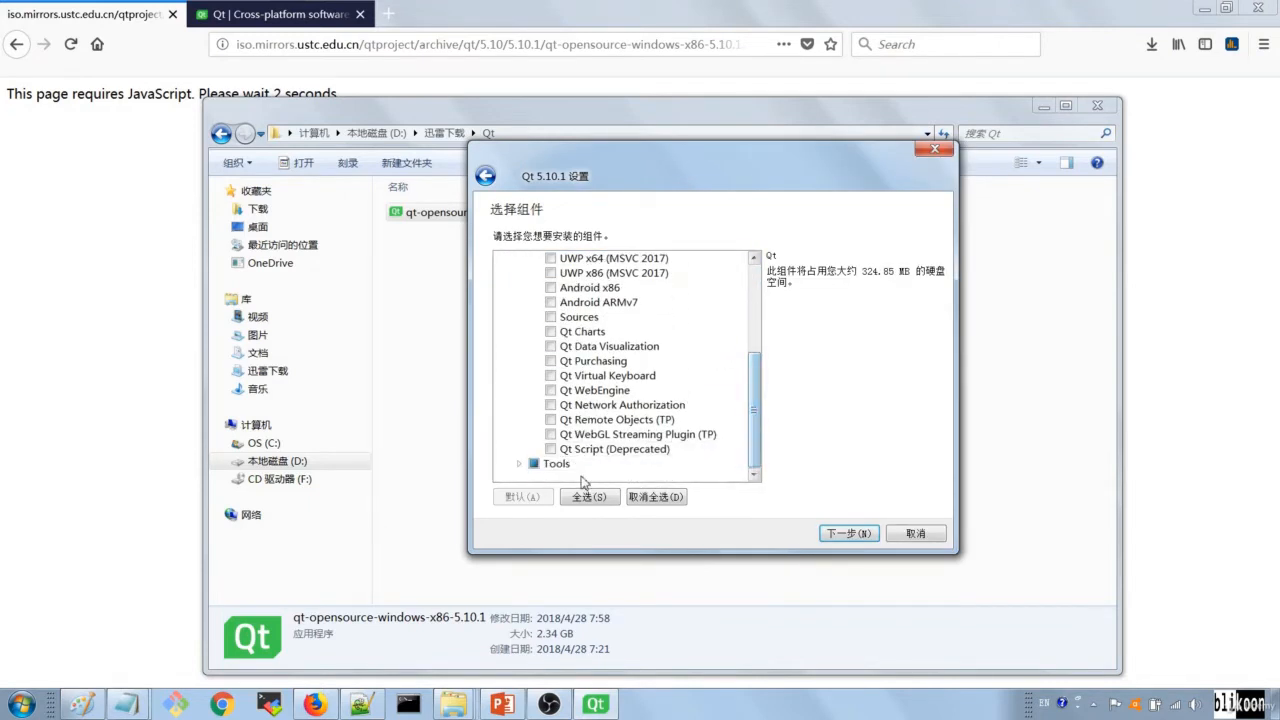
click(519, 463)
scroll(614, 450, down, 2)
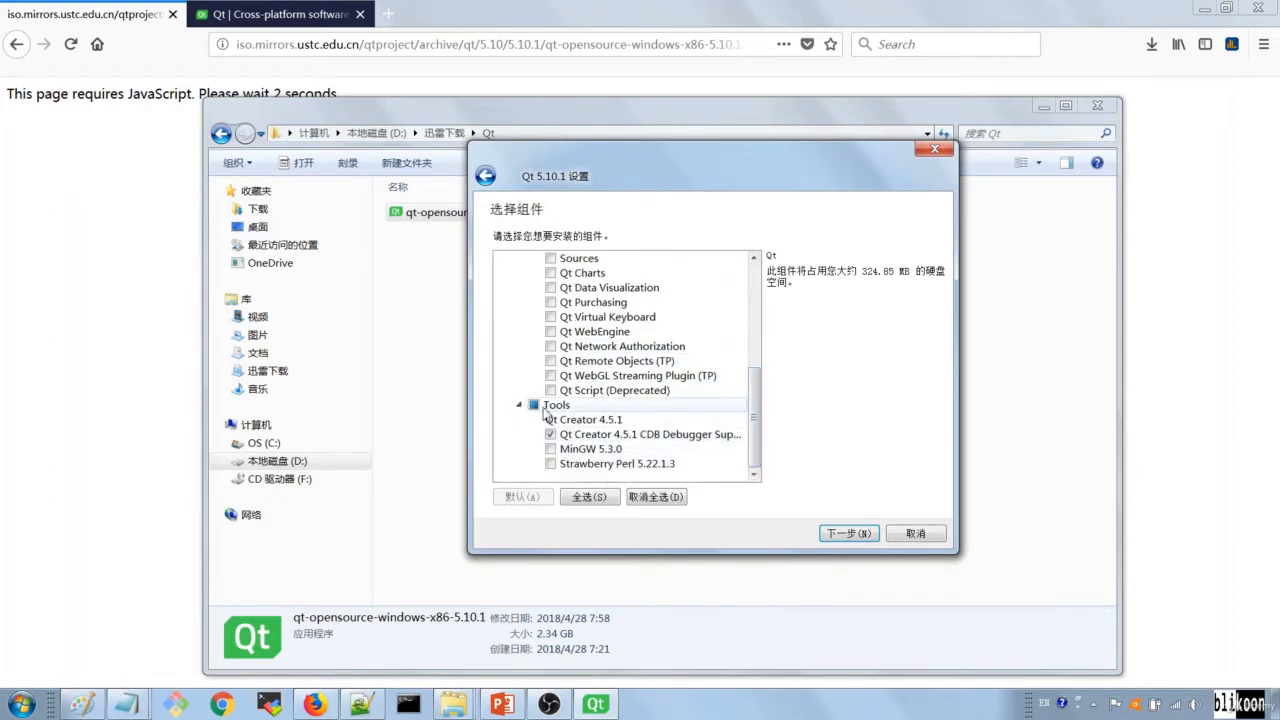
drag(756, 440, 760, 341)
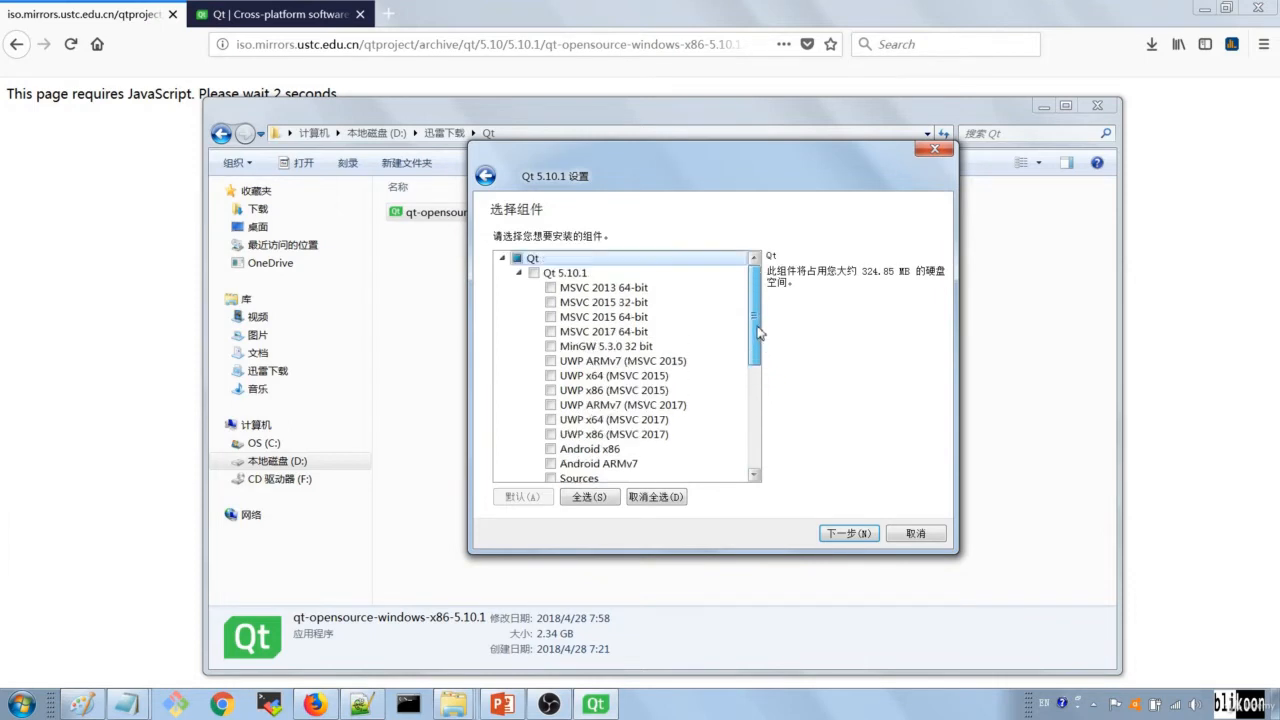
click(549, 349)
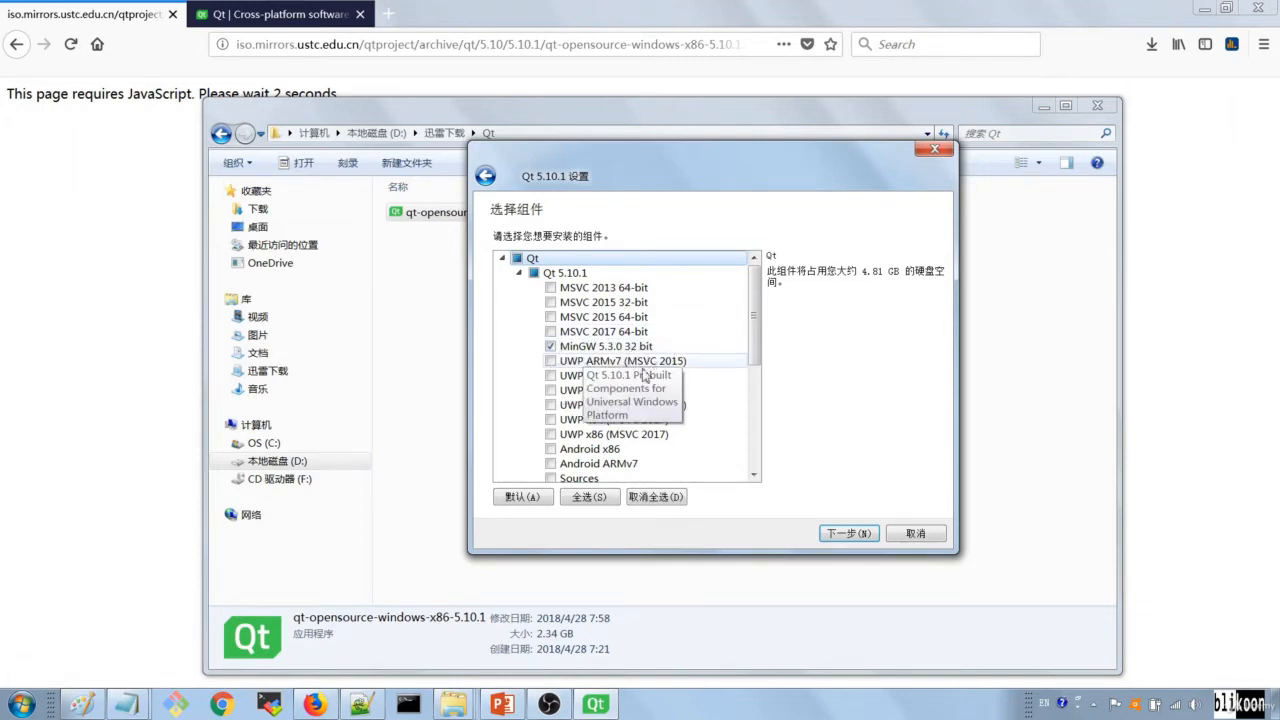
click(863, 535)
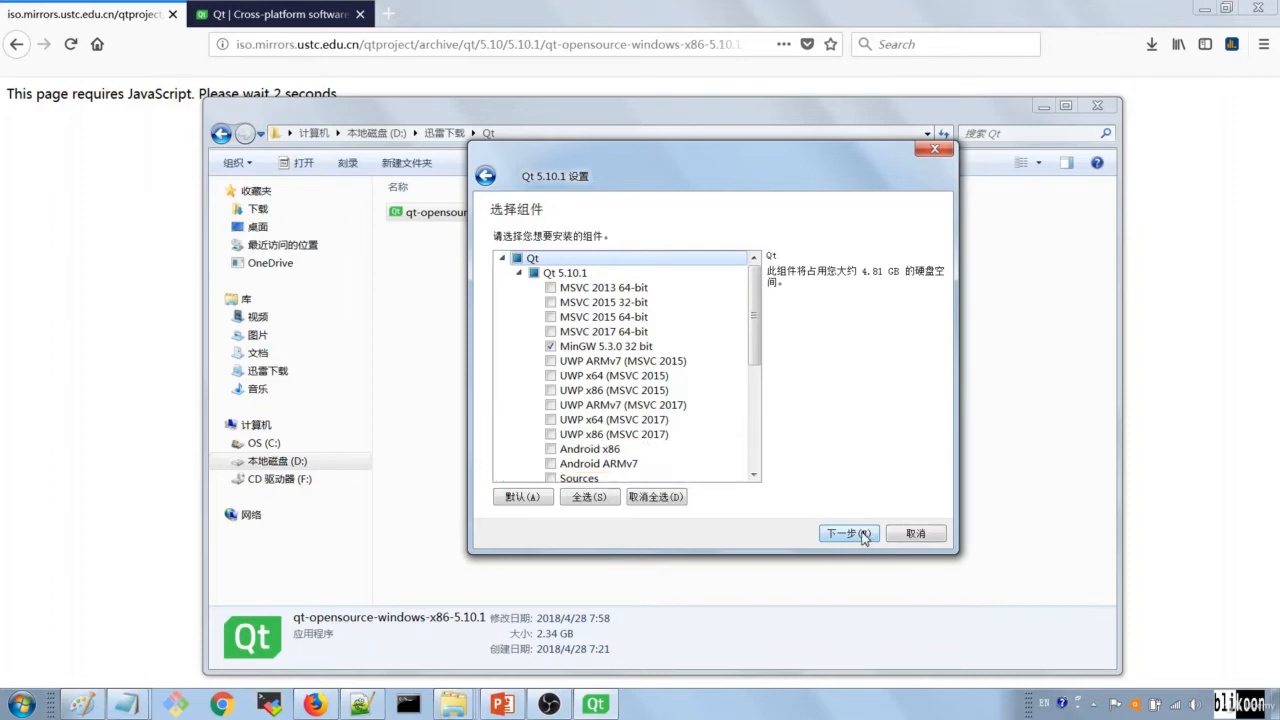
click(864, 536)
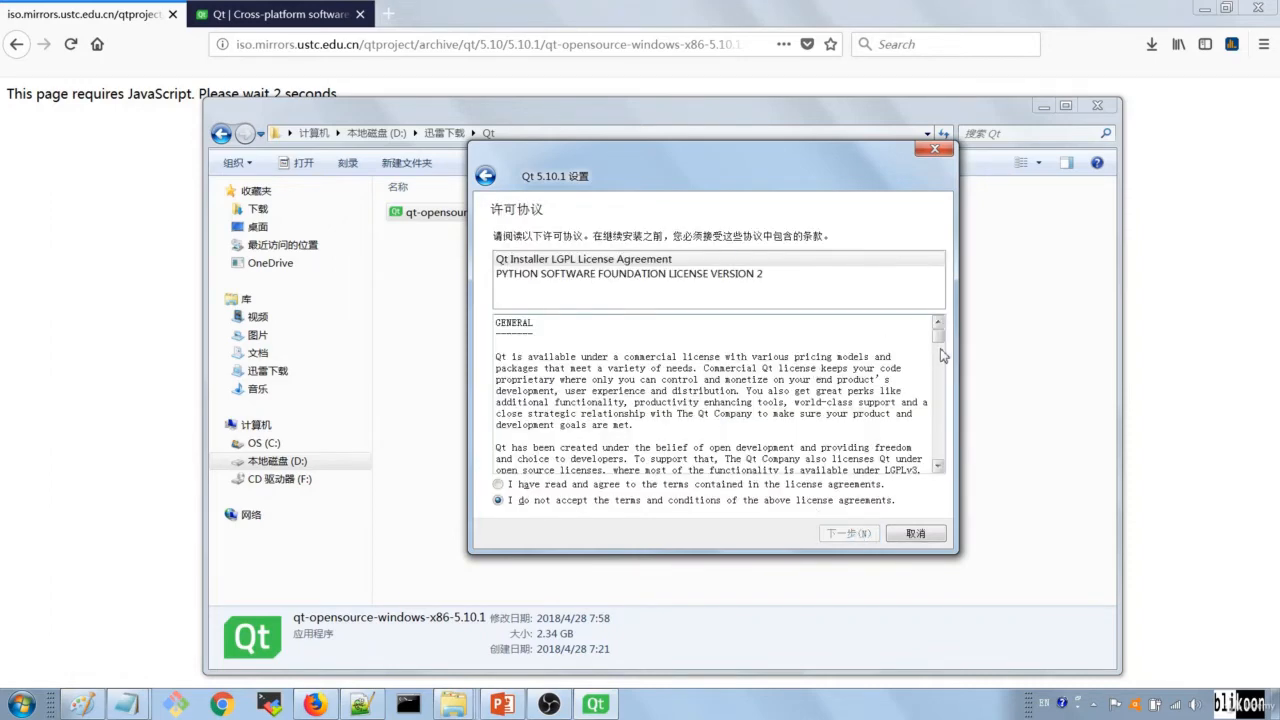
- Agree to the licence terms and accept Qt 5.10.1 as the Start Menu folder for the shortcuts
drag(941, 346, 941, 356)
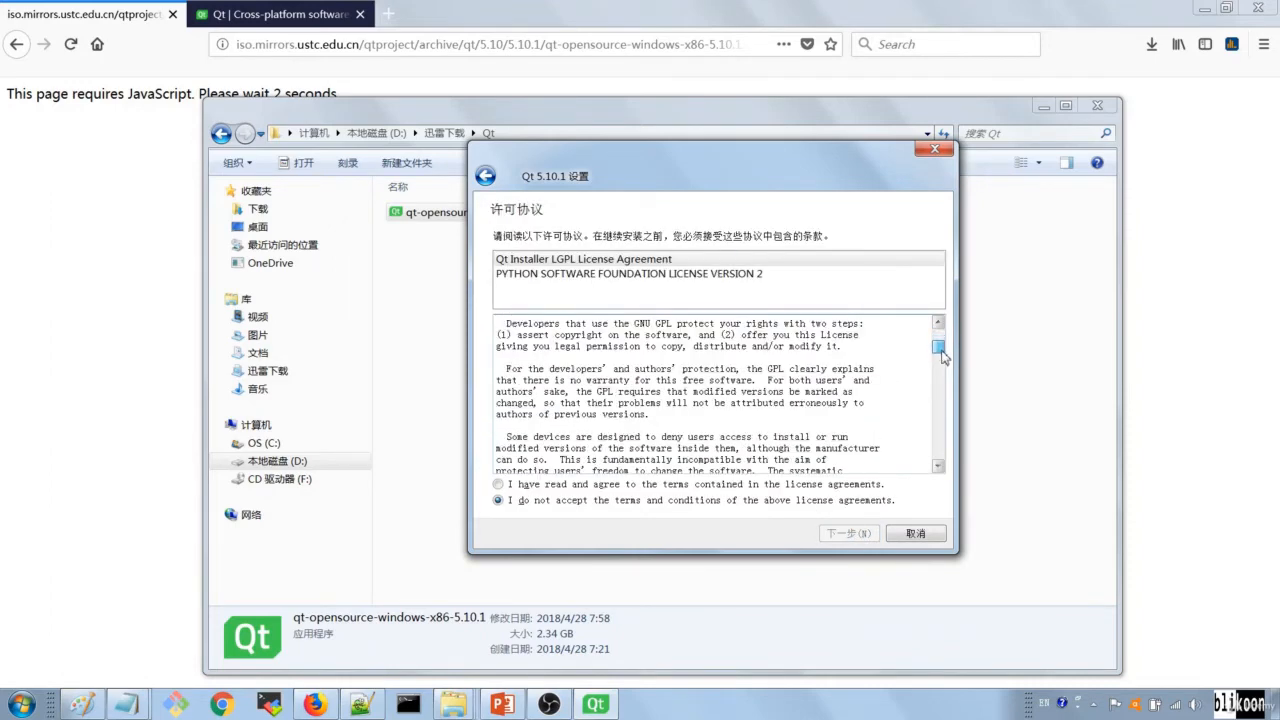
click(499, 485)
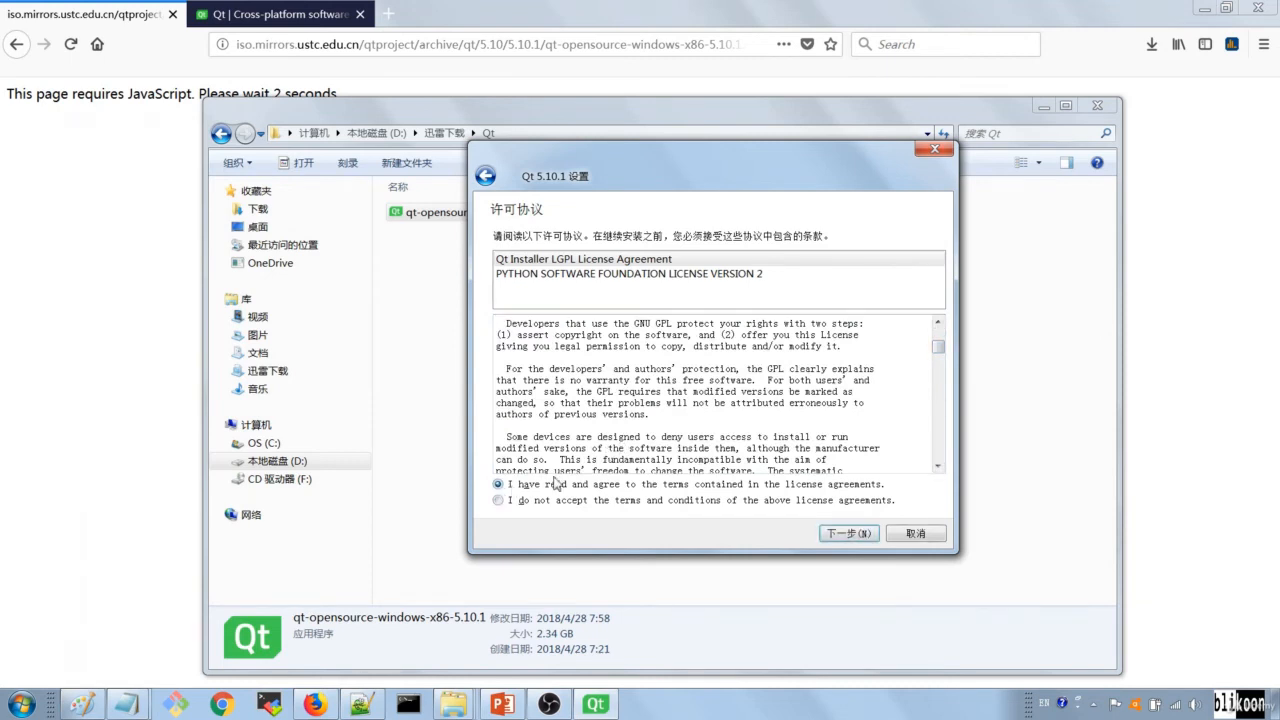
click(852, 535)
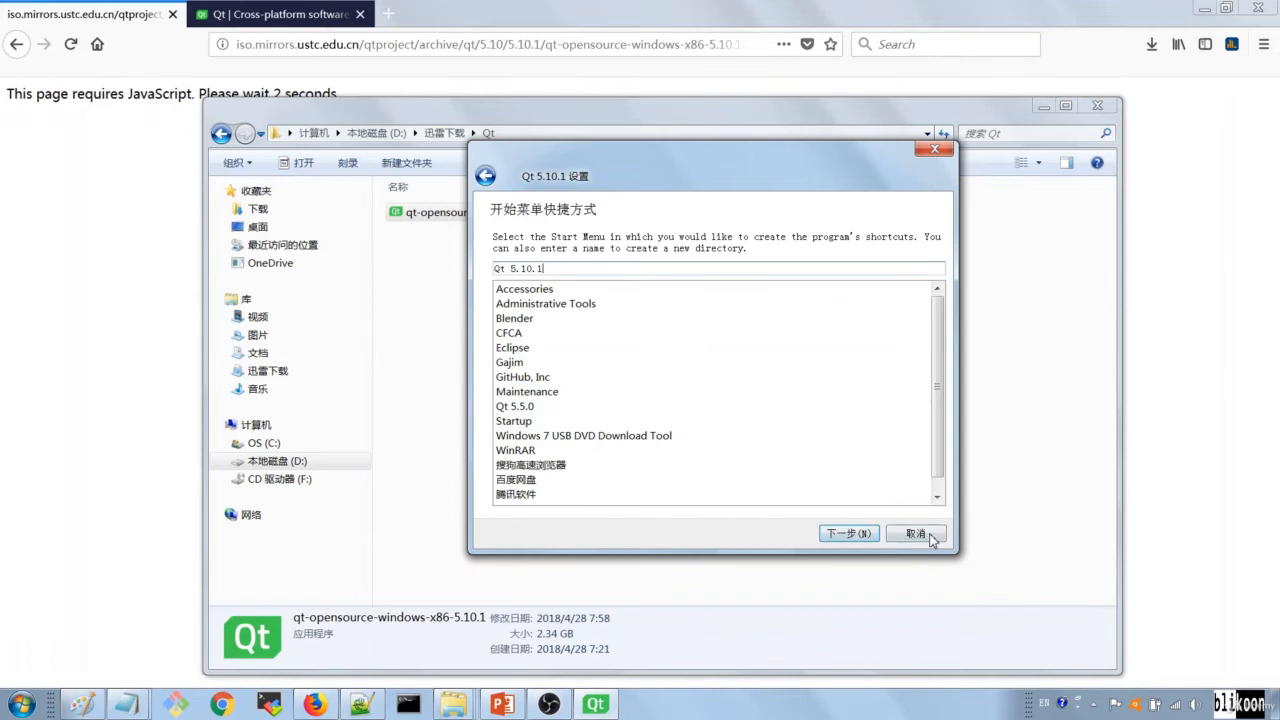
click(848, 534)
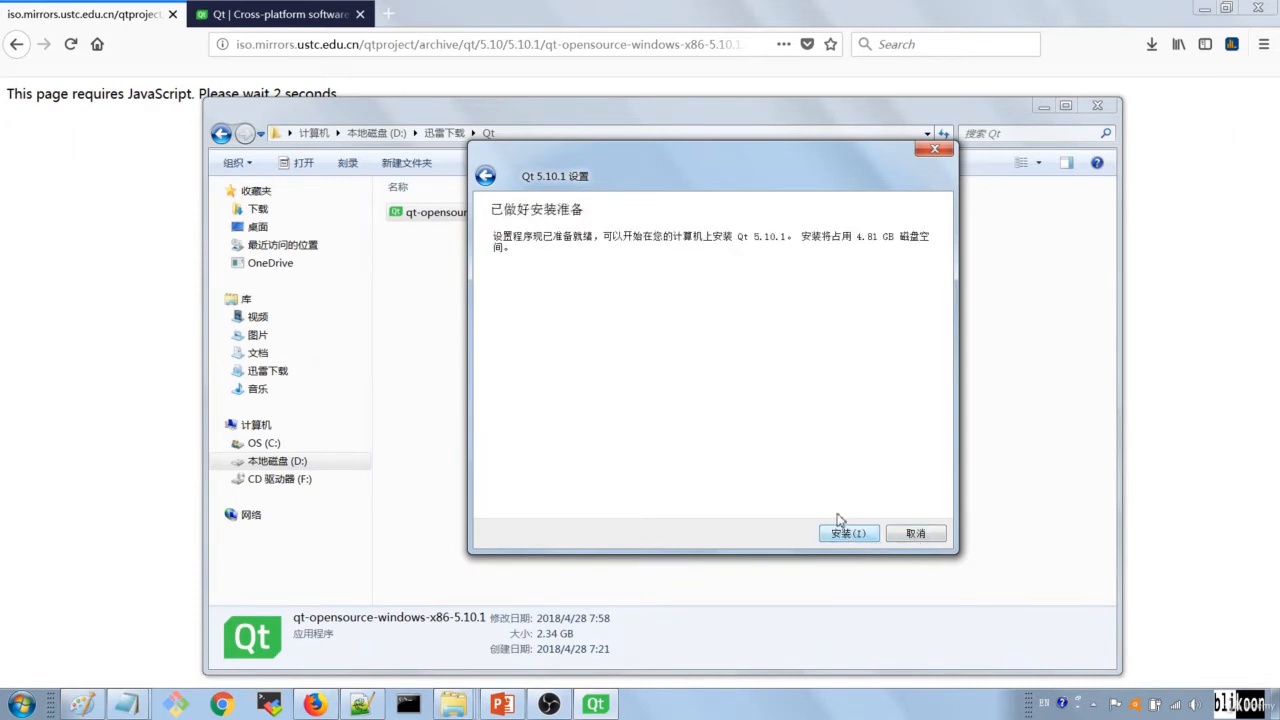
- Start installing Qt 5.10.1 and show the detailed installation log
drag(720, 188, 627, 200)
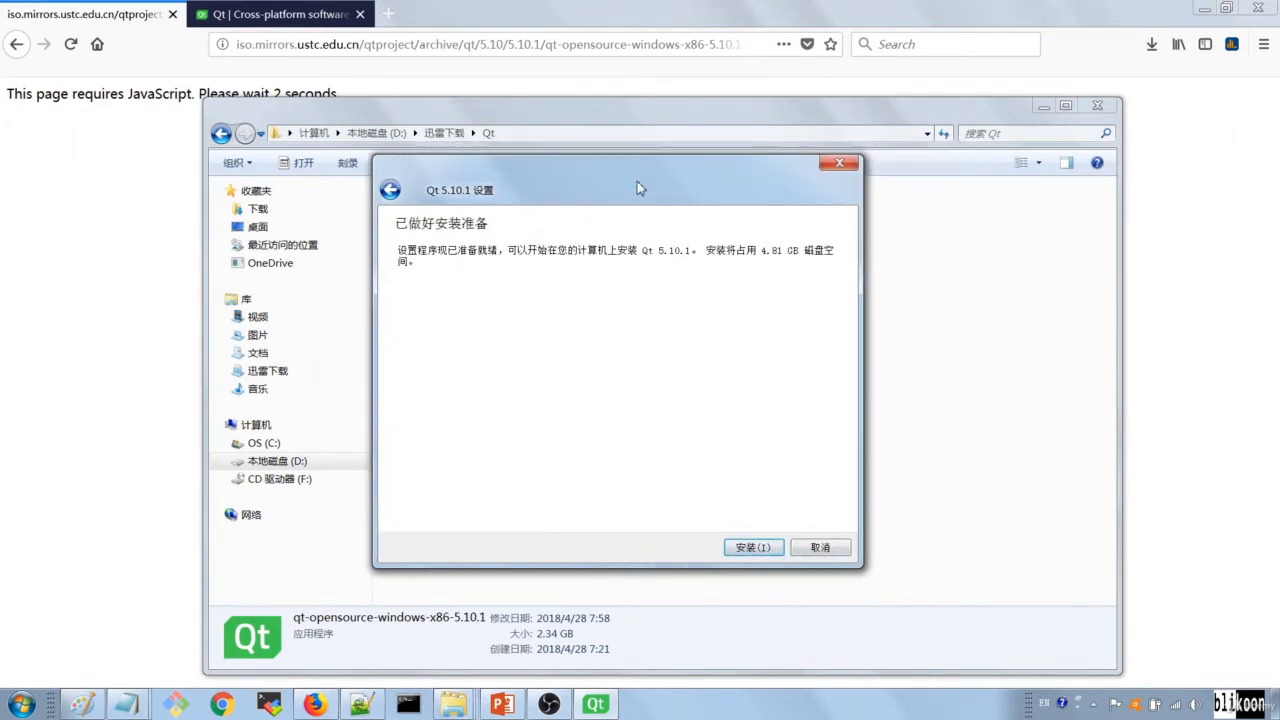
click(752, 550)
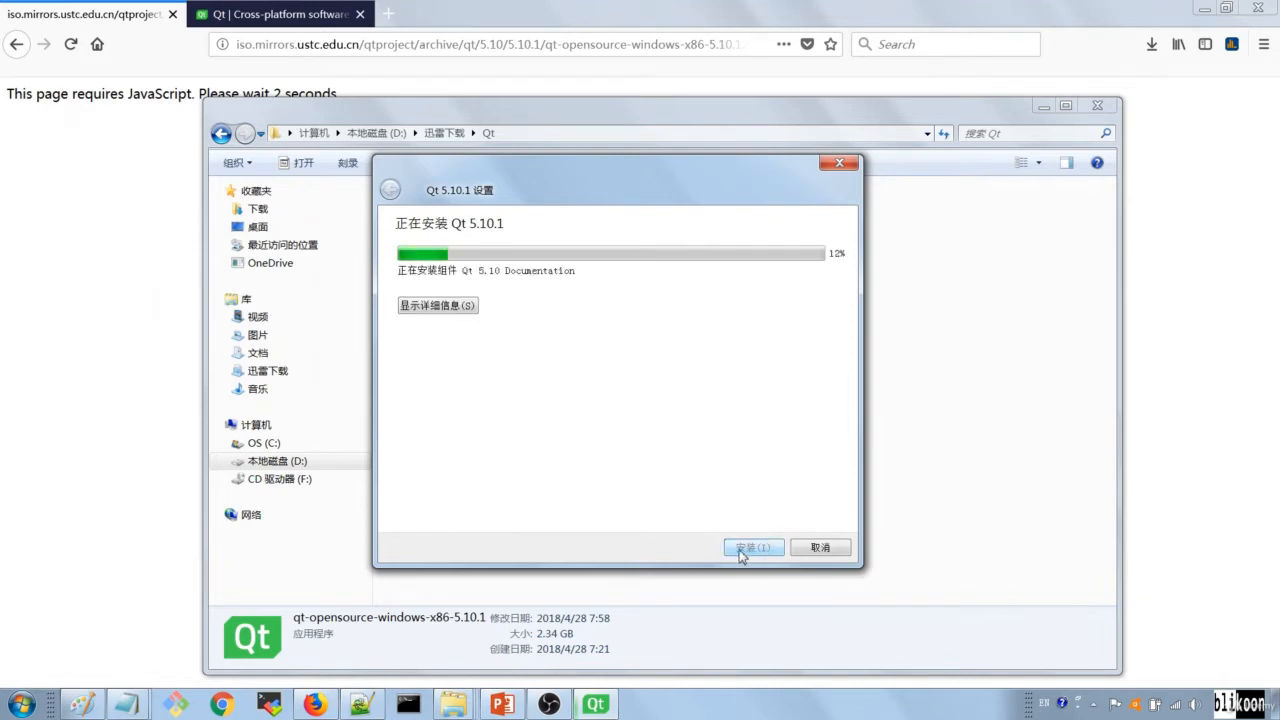
click(436, 305)
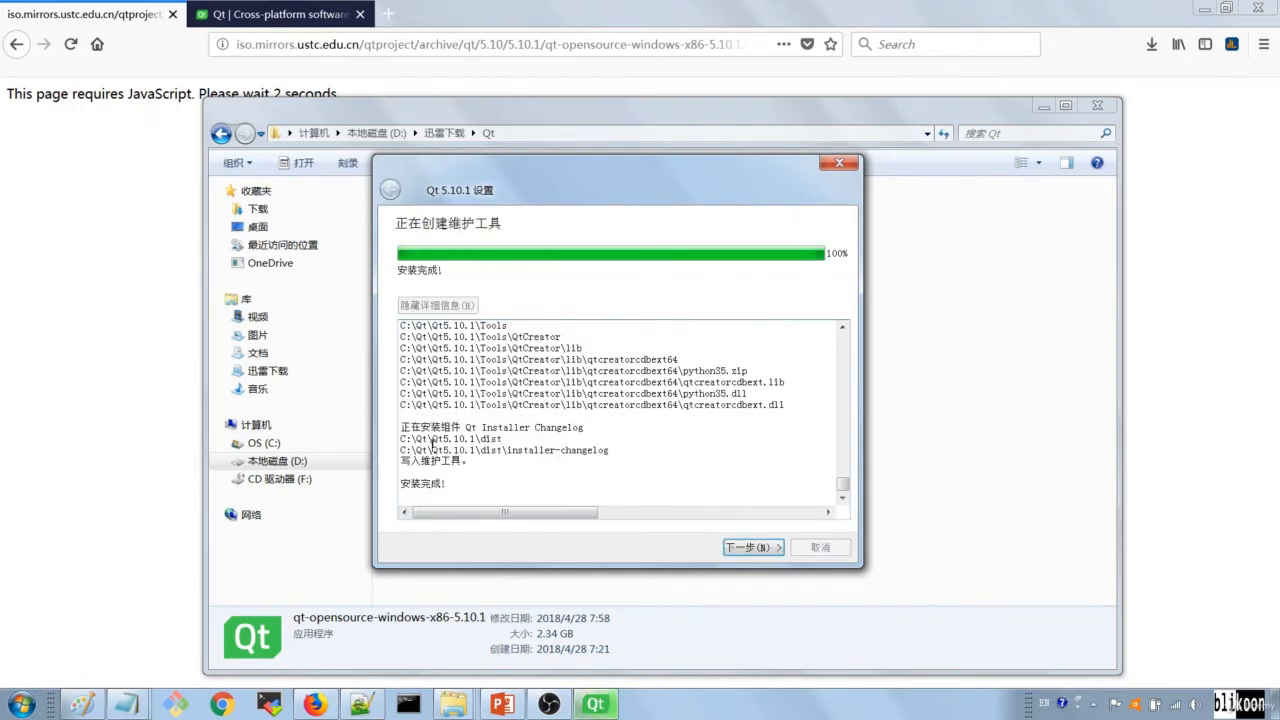
- Examine the last installation log entries, covering the Qt Installer Changelog component and its dist paths
drag(420, 425, 562, 428)
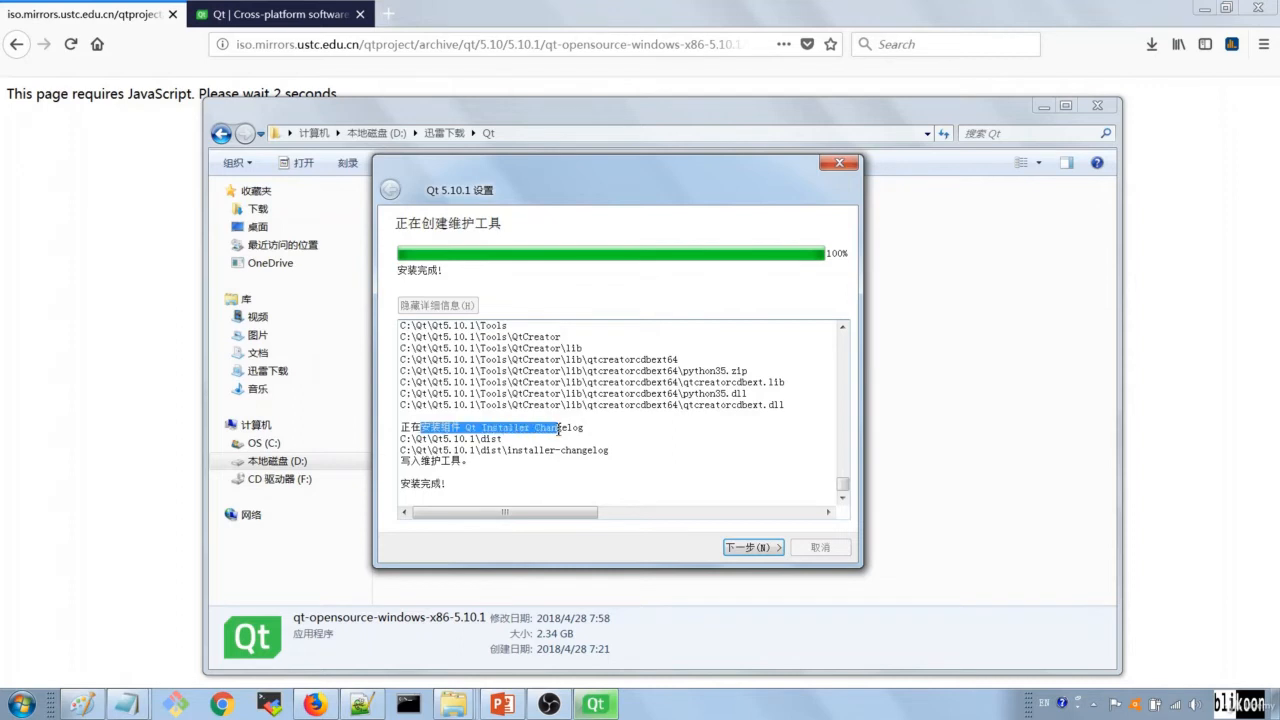
click(565, 430)
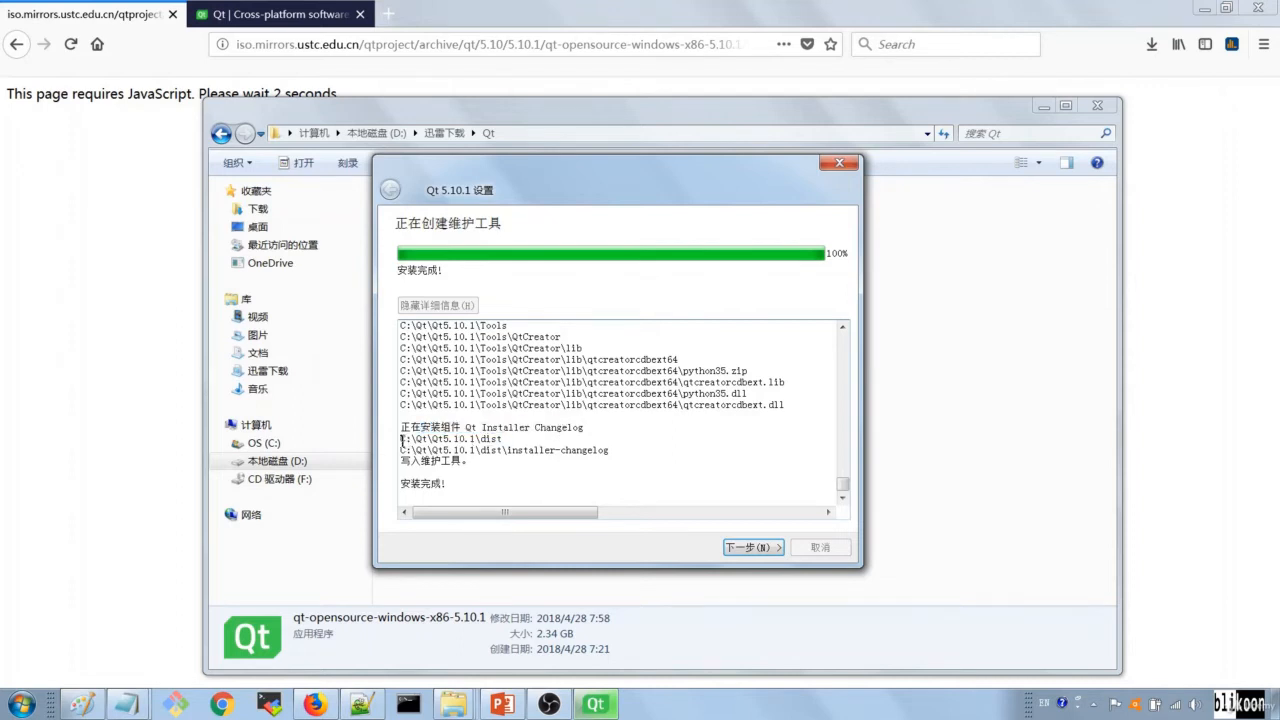
drag(401, 440, 494, 440)
click(474, 440)
drag(417, 450, 451, 440)
click(538, 451)
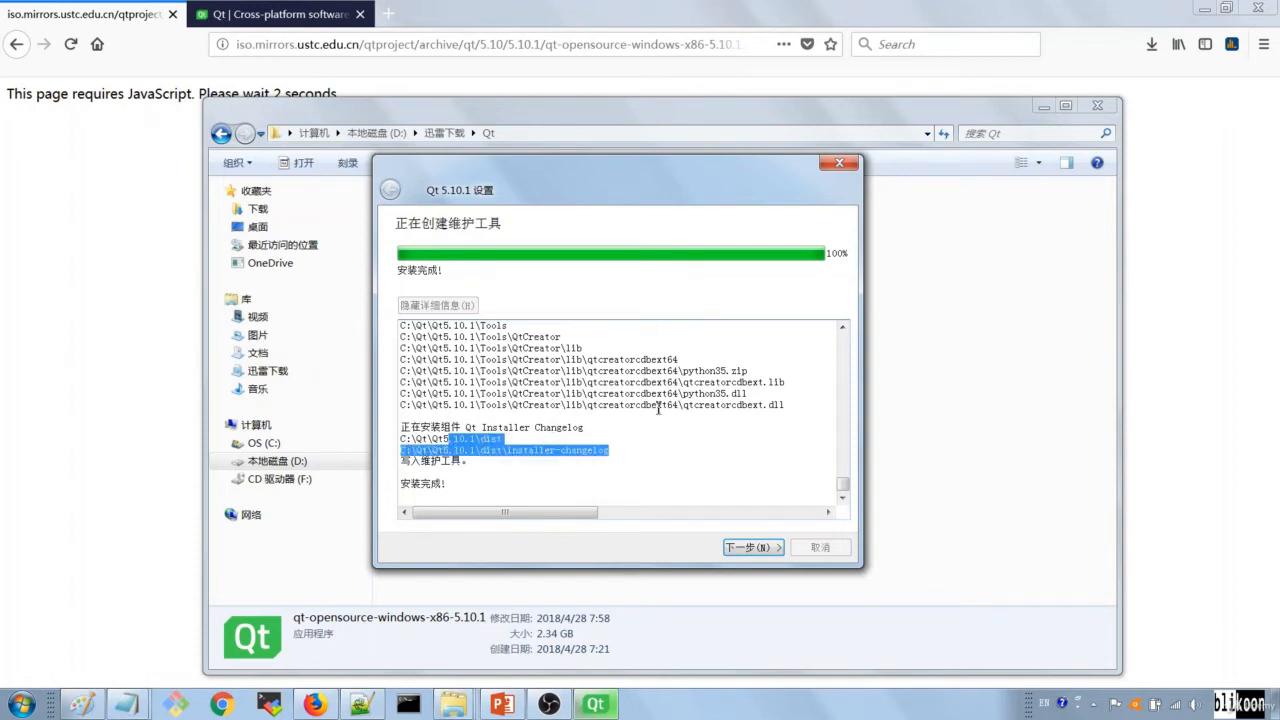
- Proceed to the final page of the Qt 5.10.1 setup wizard and finish it
click(752, 548)
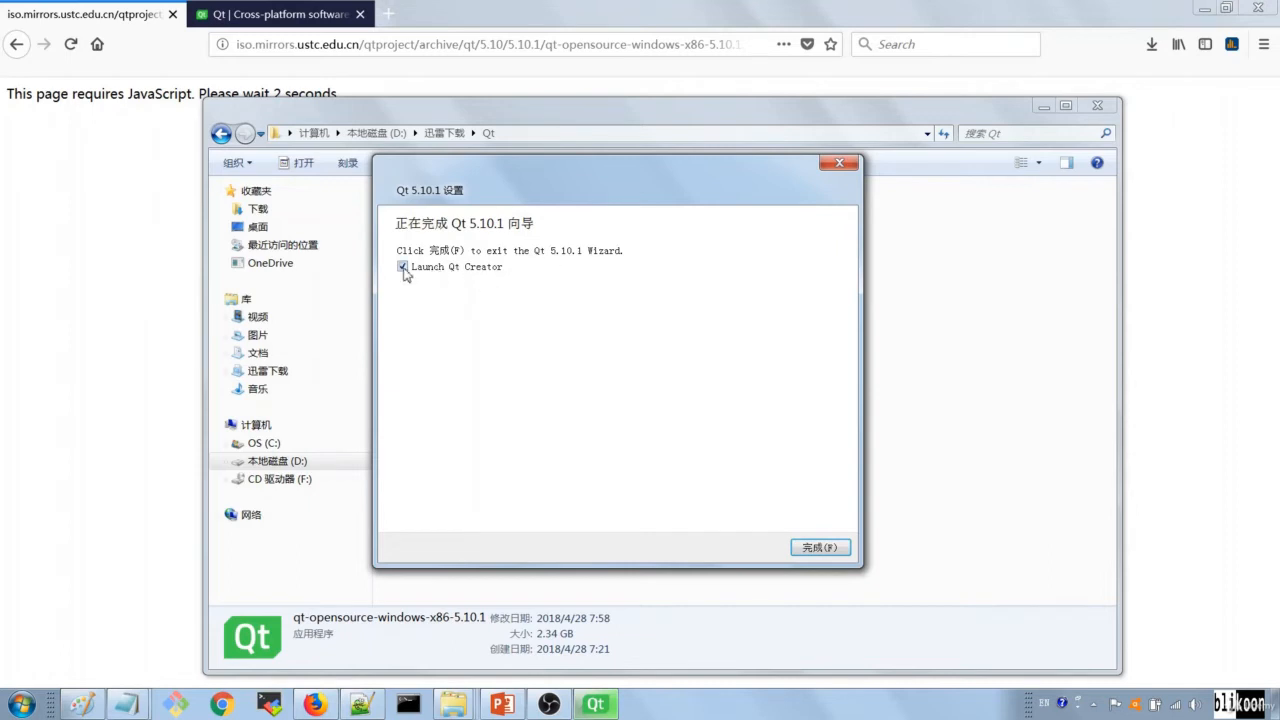
click(821, 548)
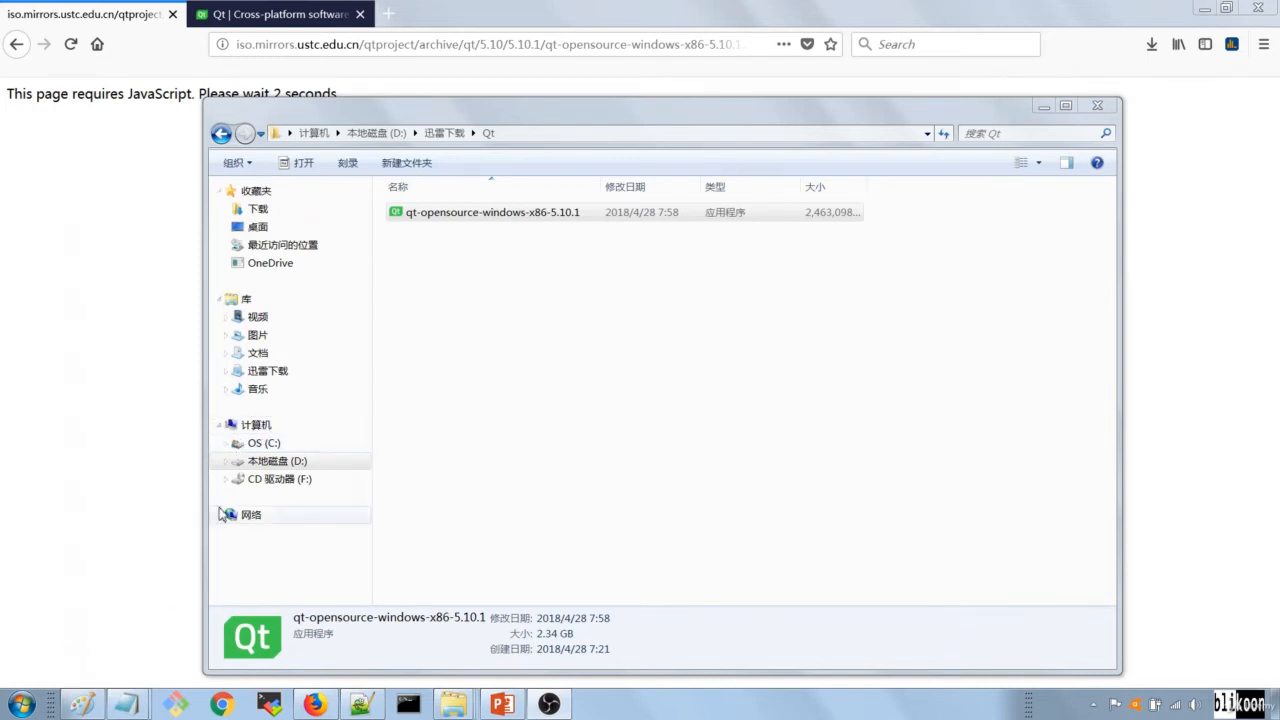
- Launch Qt Creator from the Qt 5.10.1 program folder in the Start Menu
click(21, 703)
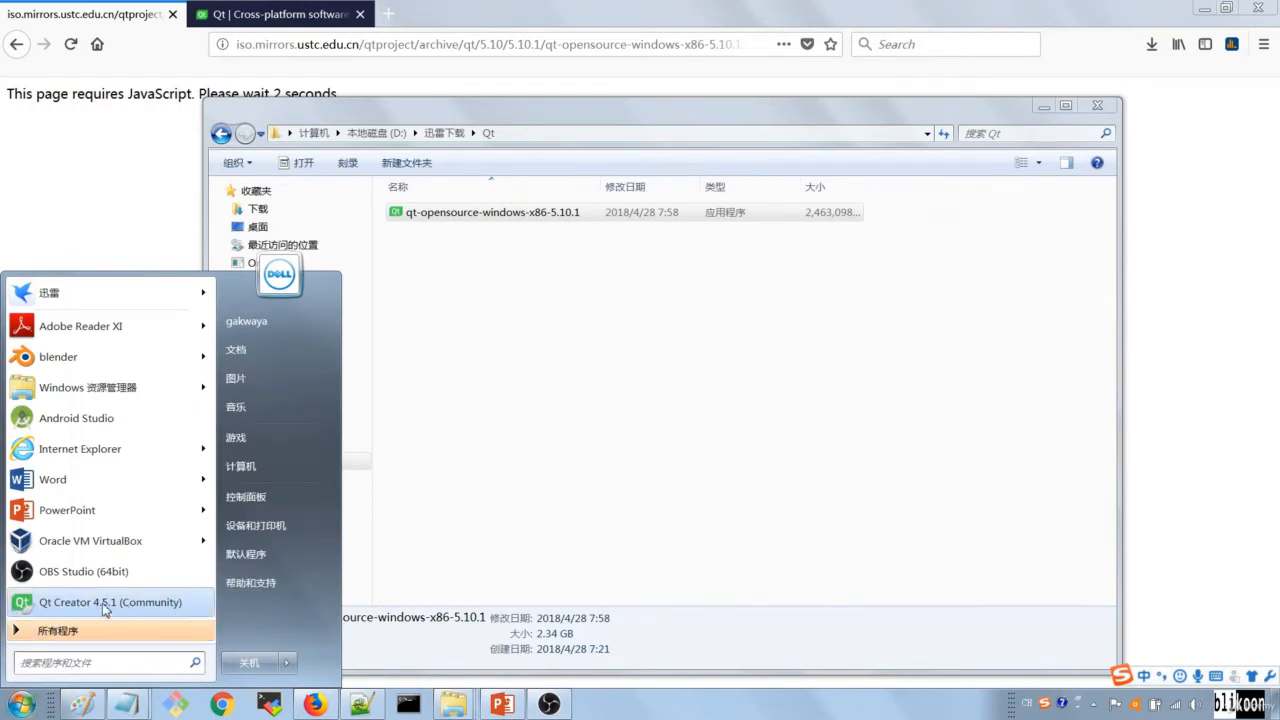
click(71, 640)
scroll(95, 550, down, 10)
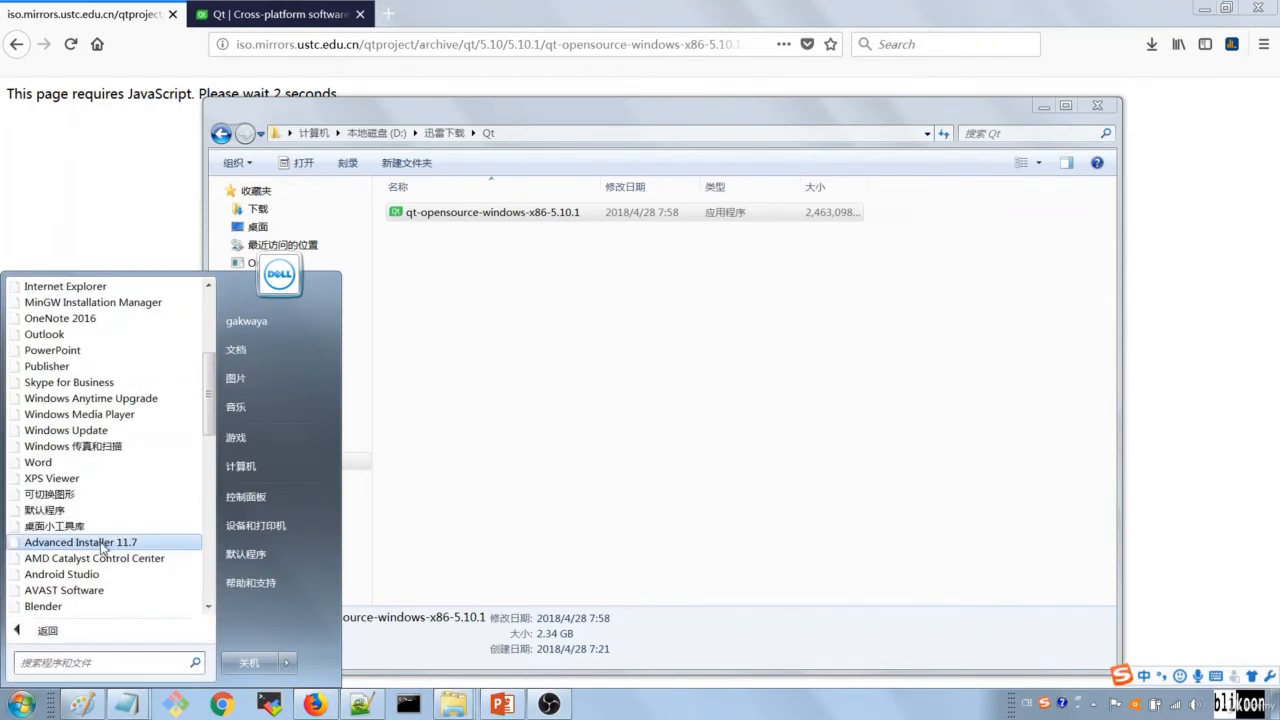
scroll(103, 563, down, 3)
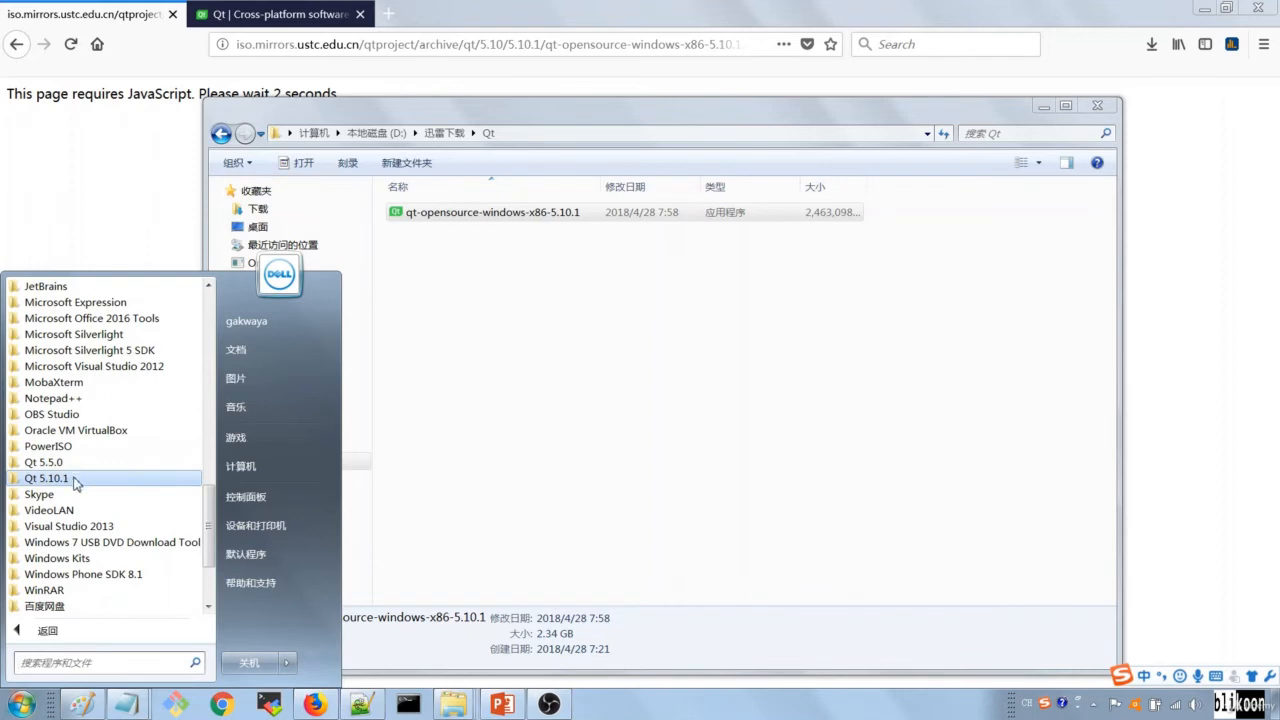
click(77, 482)
click(98, 495)
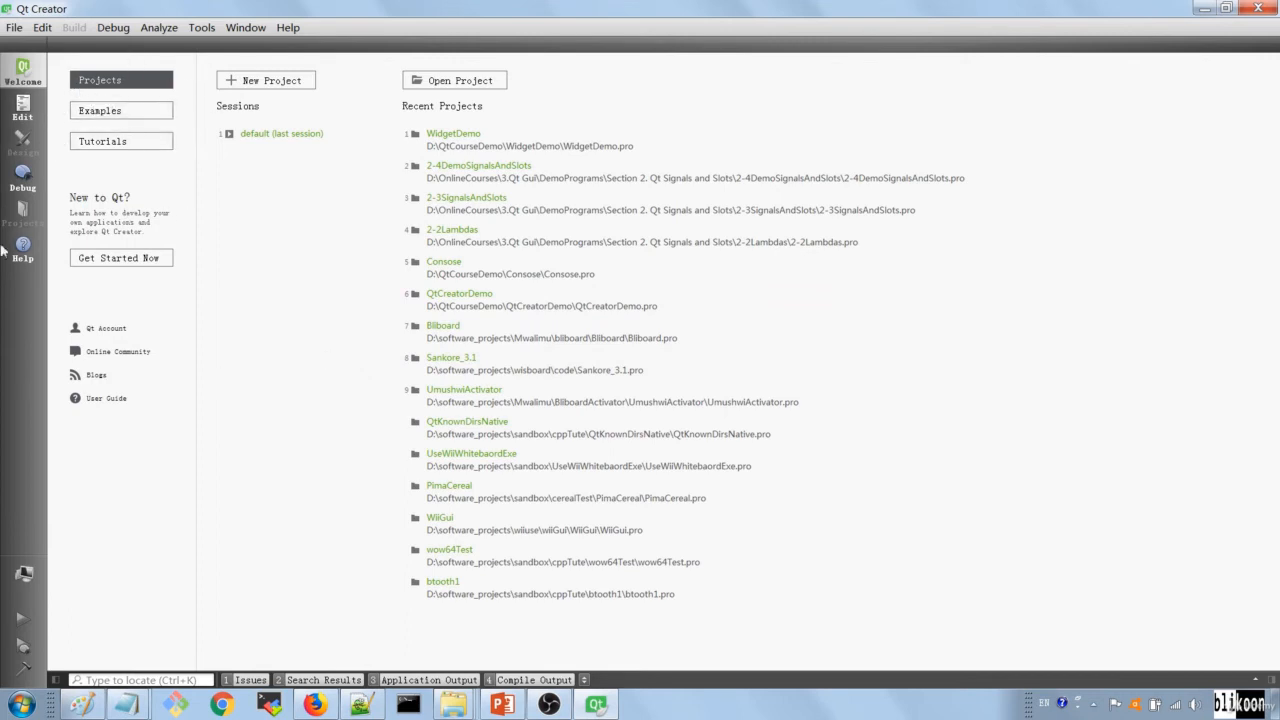
- Show the empty code editing view and start a new project from the Qt Widgets Application template
click(22, 108)
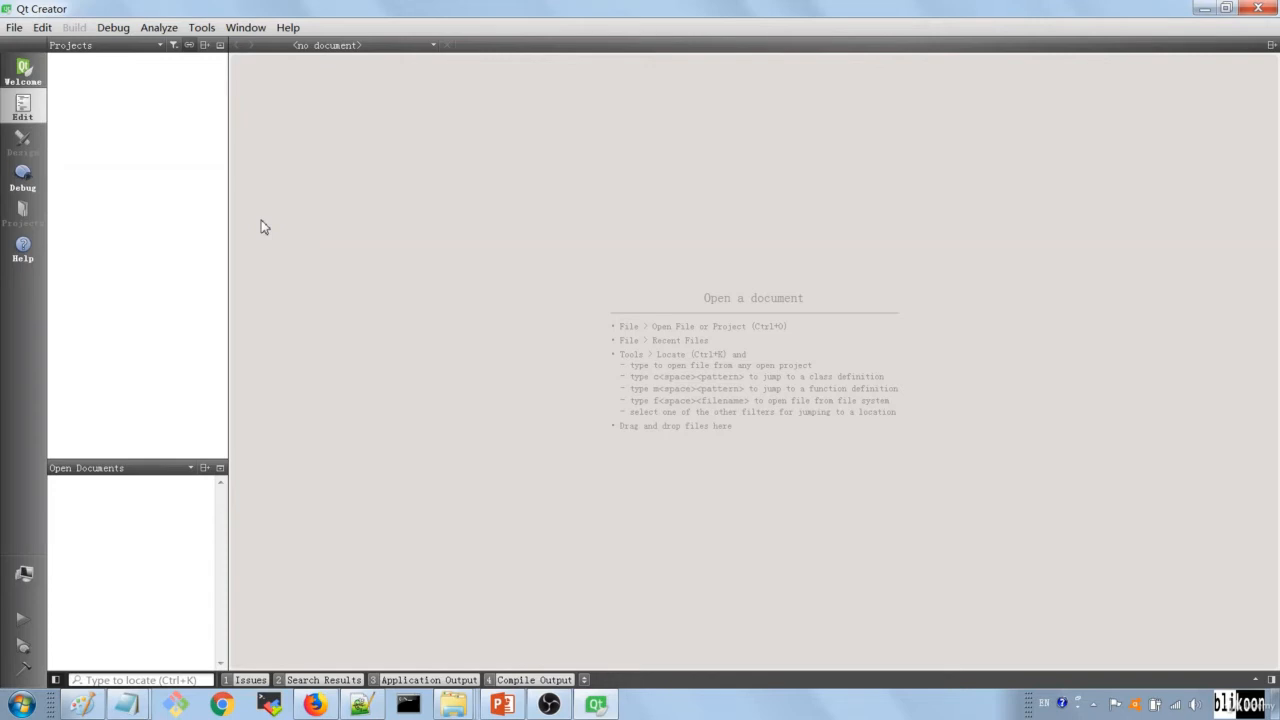
click(14, 27)
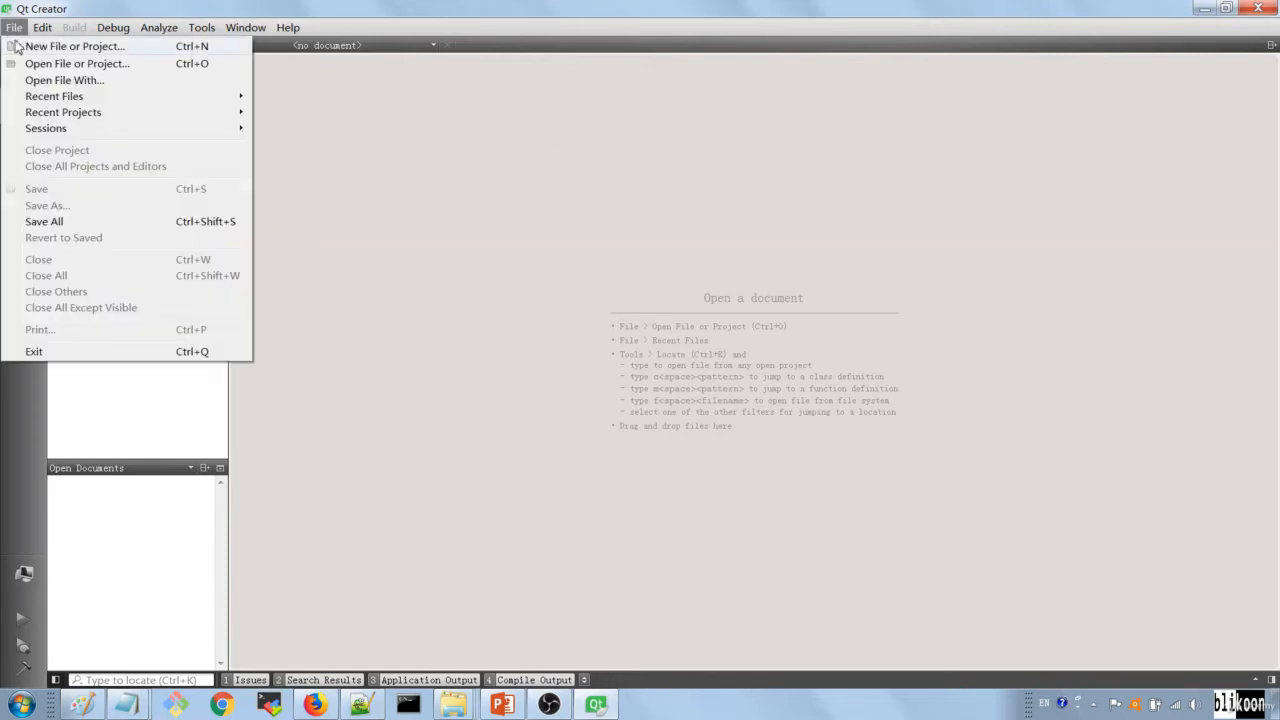
click(56, 46)
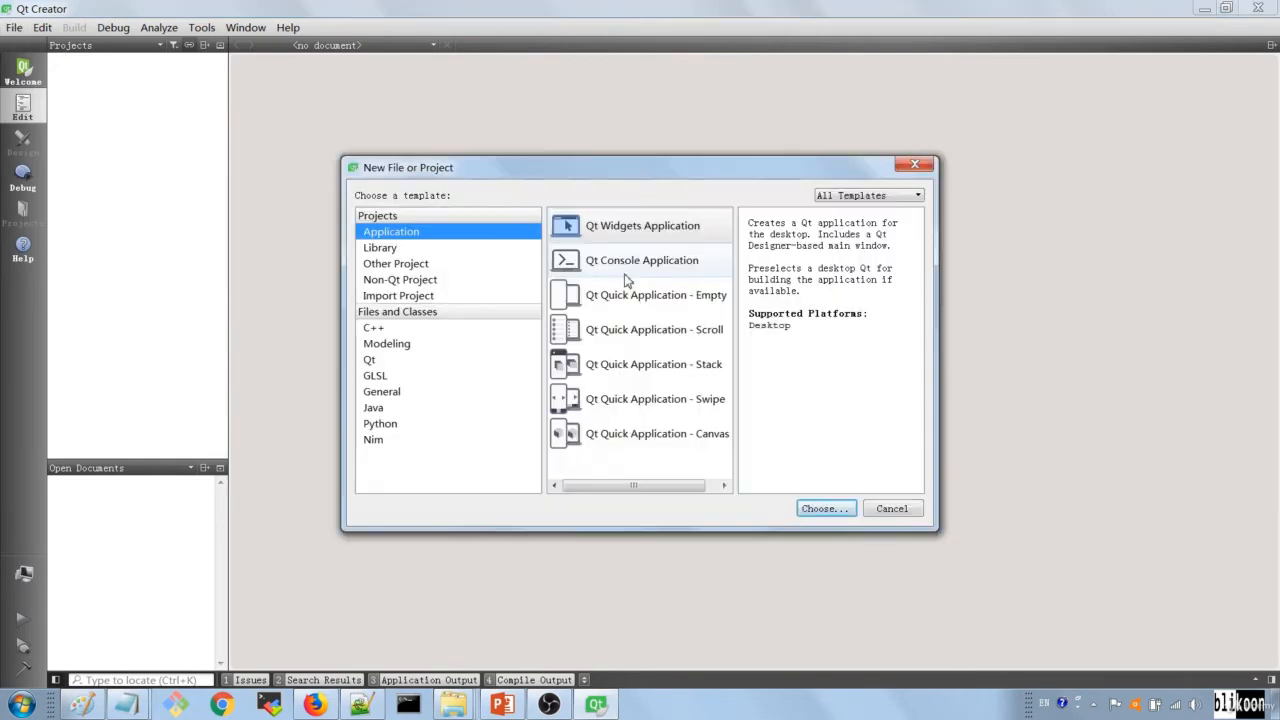
click(627, 238)
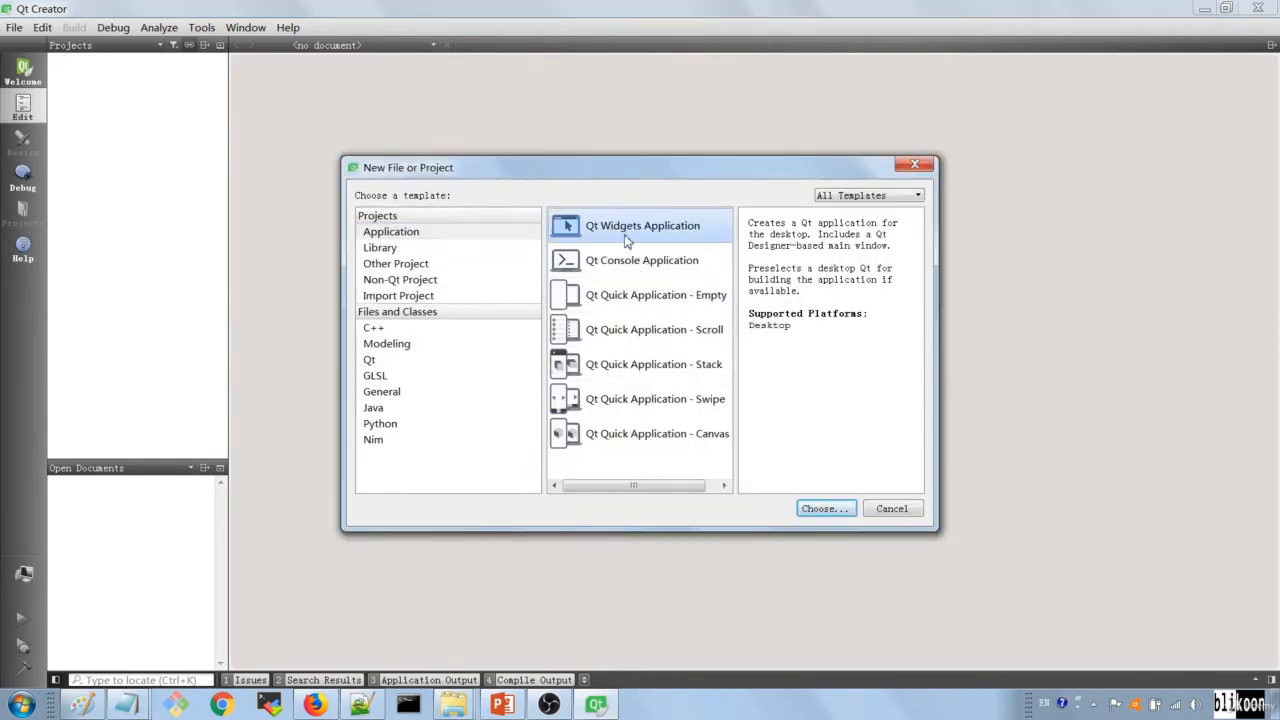
click(827, 510)
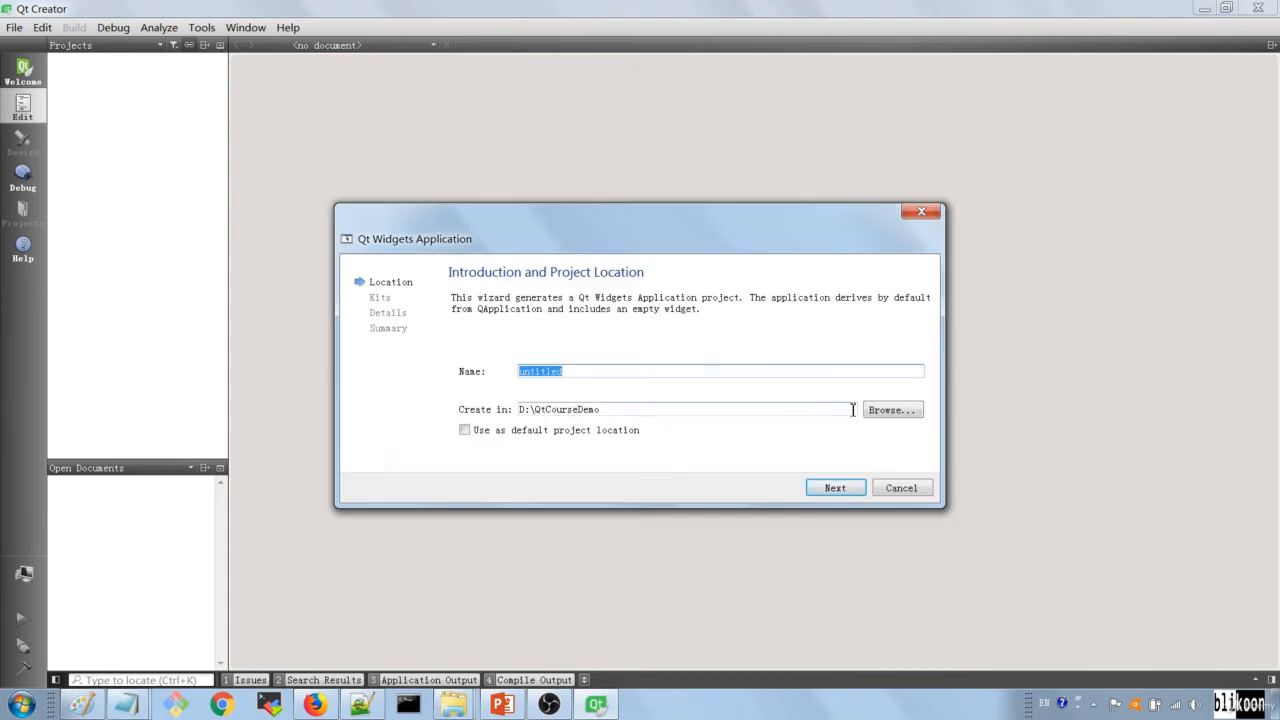
- Name the project 1-2QtCreatorDemo, create it in D:\OnlineCourses\3.Qt Gui\CourseCode, and proceed to the class information
click(890, 410)
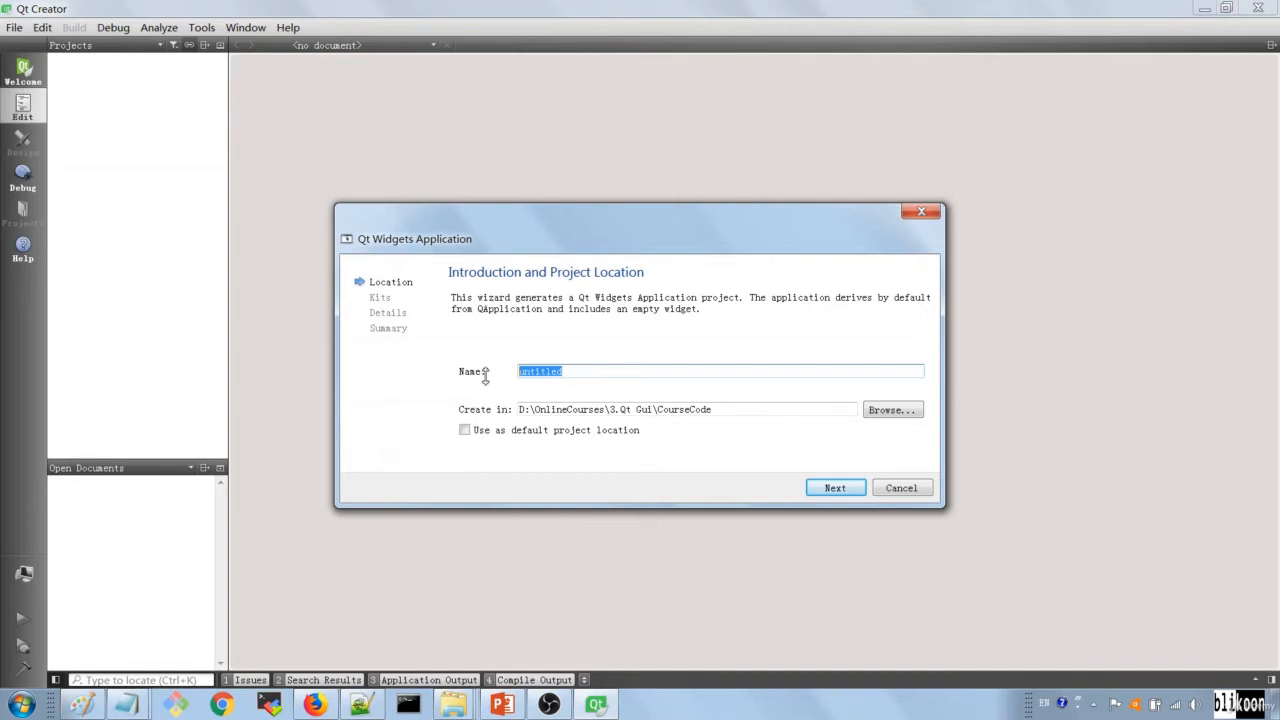
text(1-2)
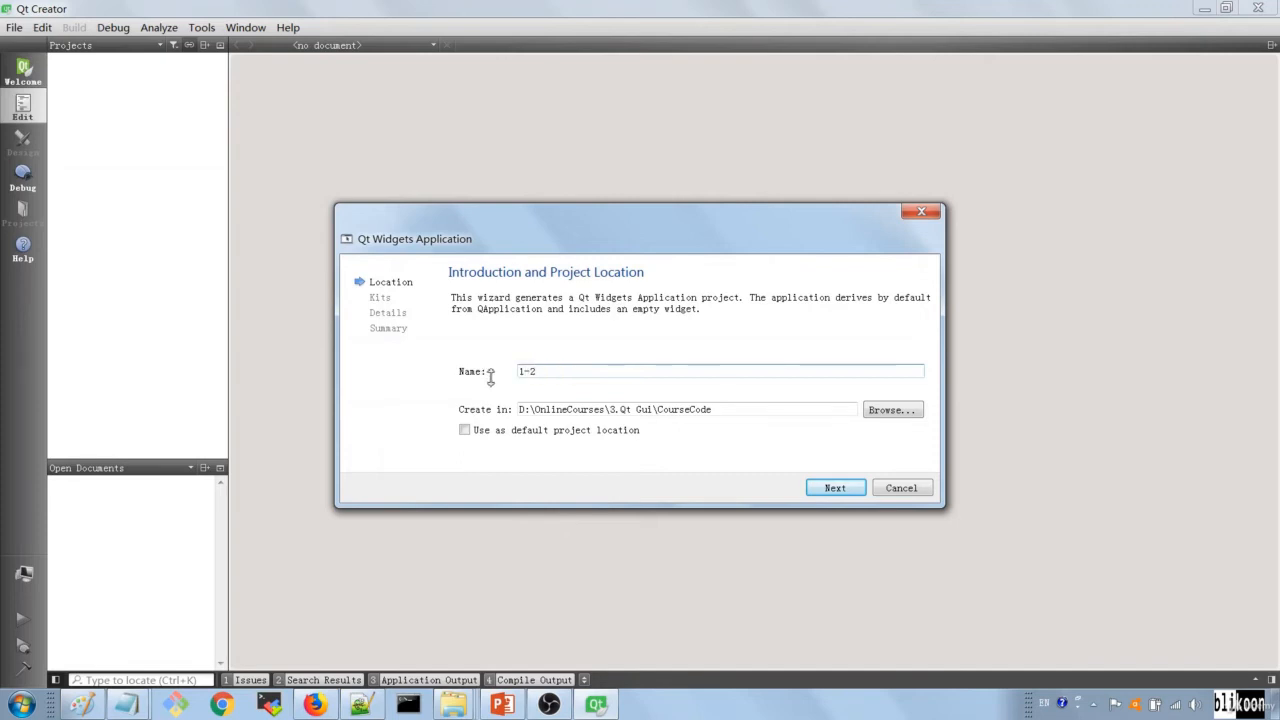
text(QtCreatorDemo)
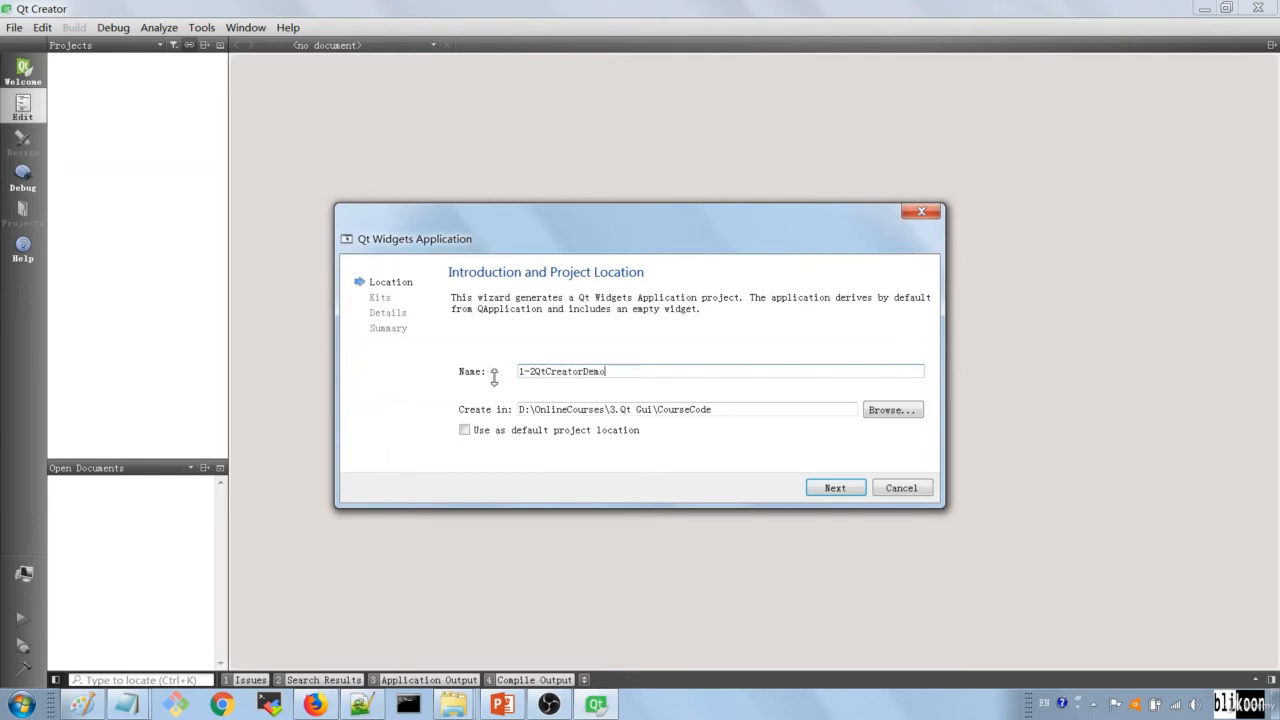
click(838, 488)
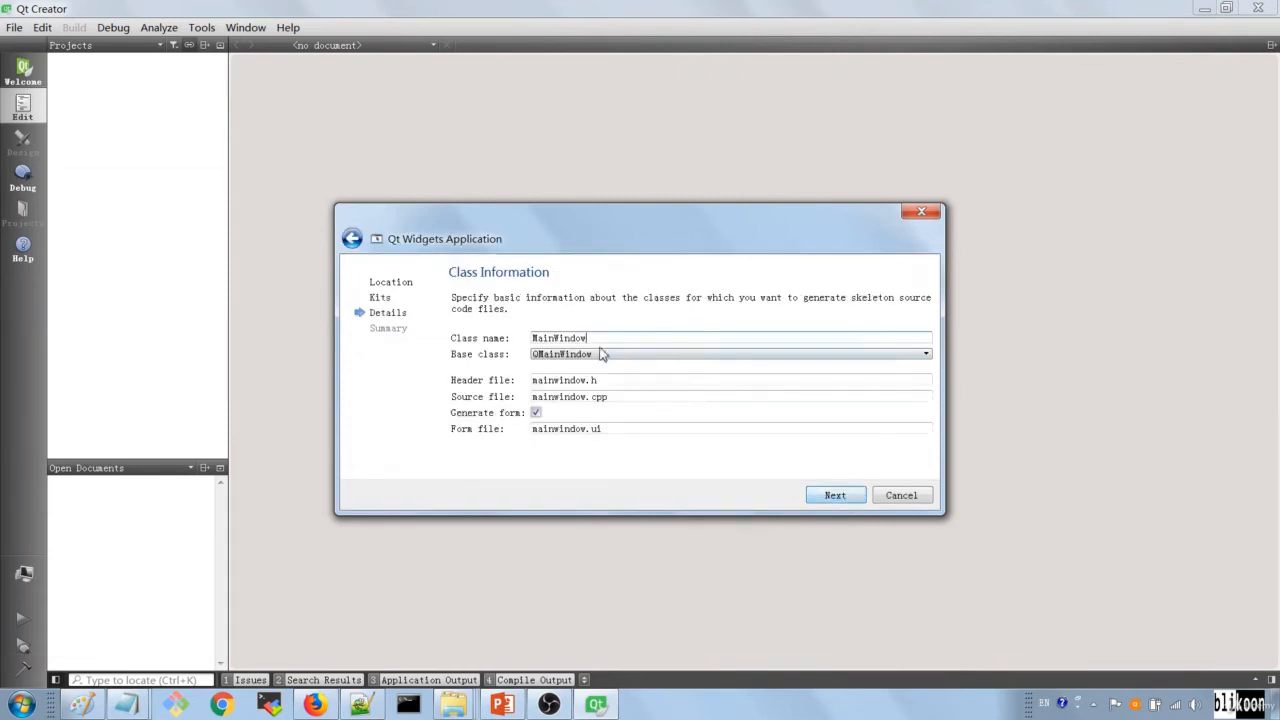
- Choose QWidget as the base class, keep the generated form and no version control, and finish creating the project
click(573, 356)
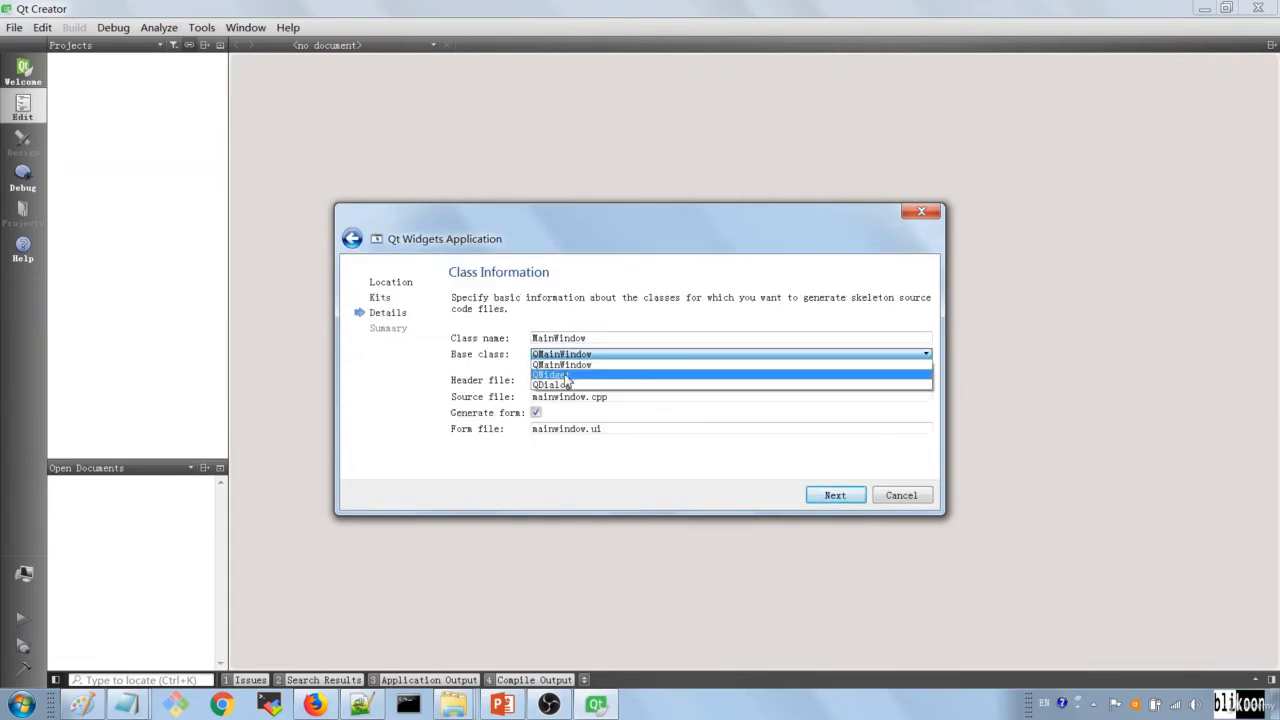
click(565, 376)
drag(637, 223, 655, 155)
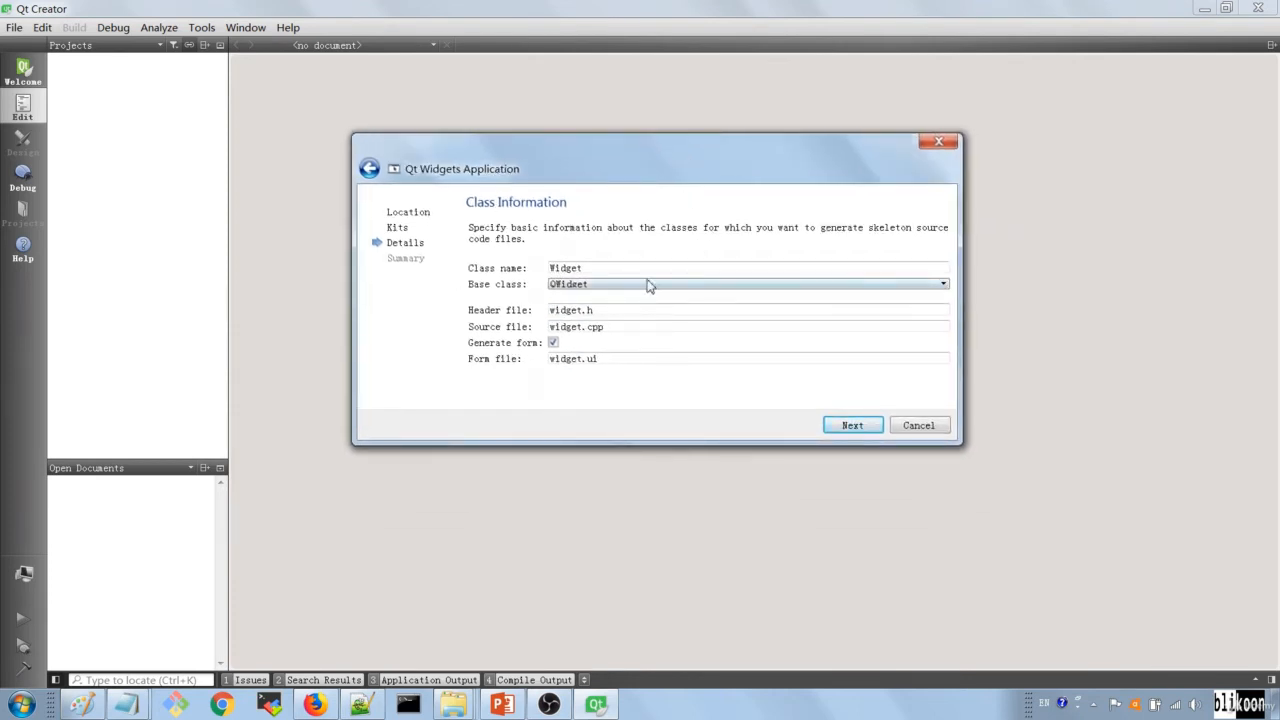
drag(636, 182, 616, 155)
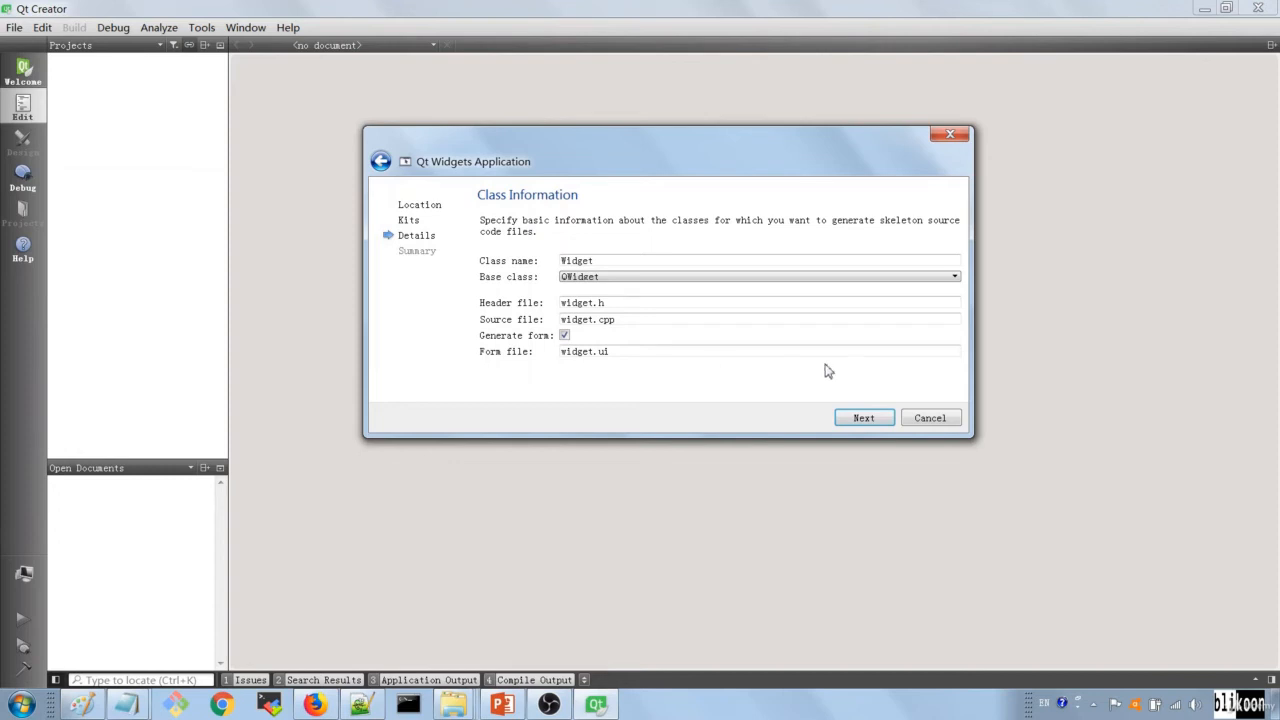
click(862, 420)
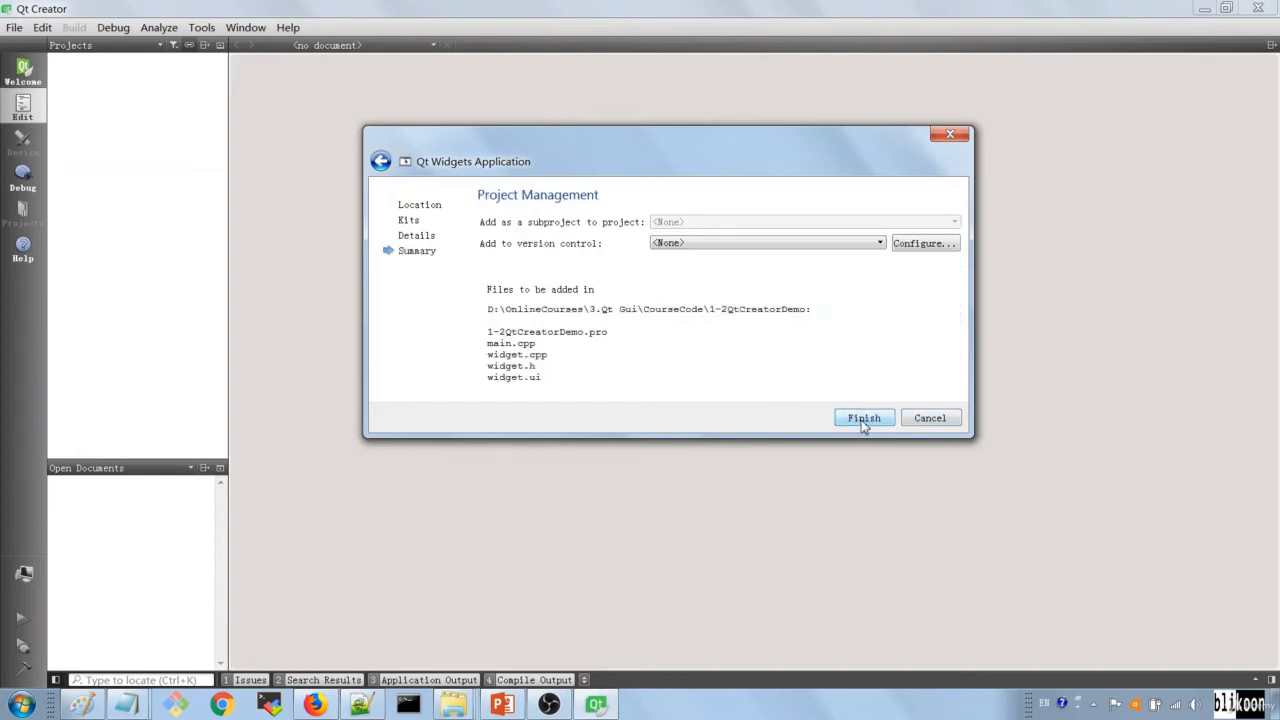
click(866, 420)
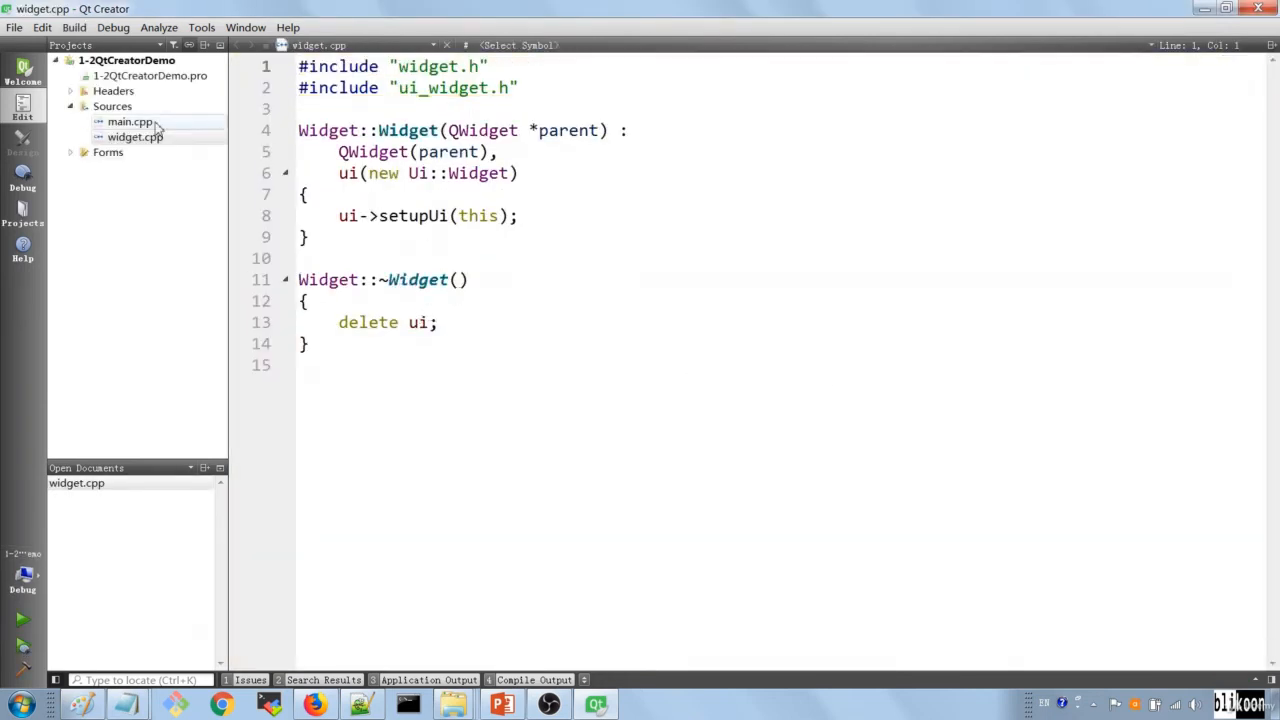
- Expand the project's header files, and build and run 1-2QtCreatorDemo with its compile output shown
click(71, 91)
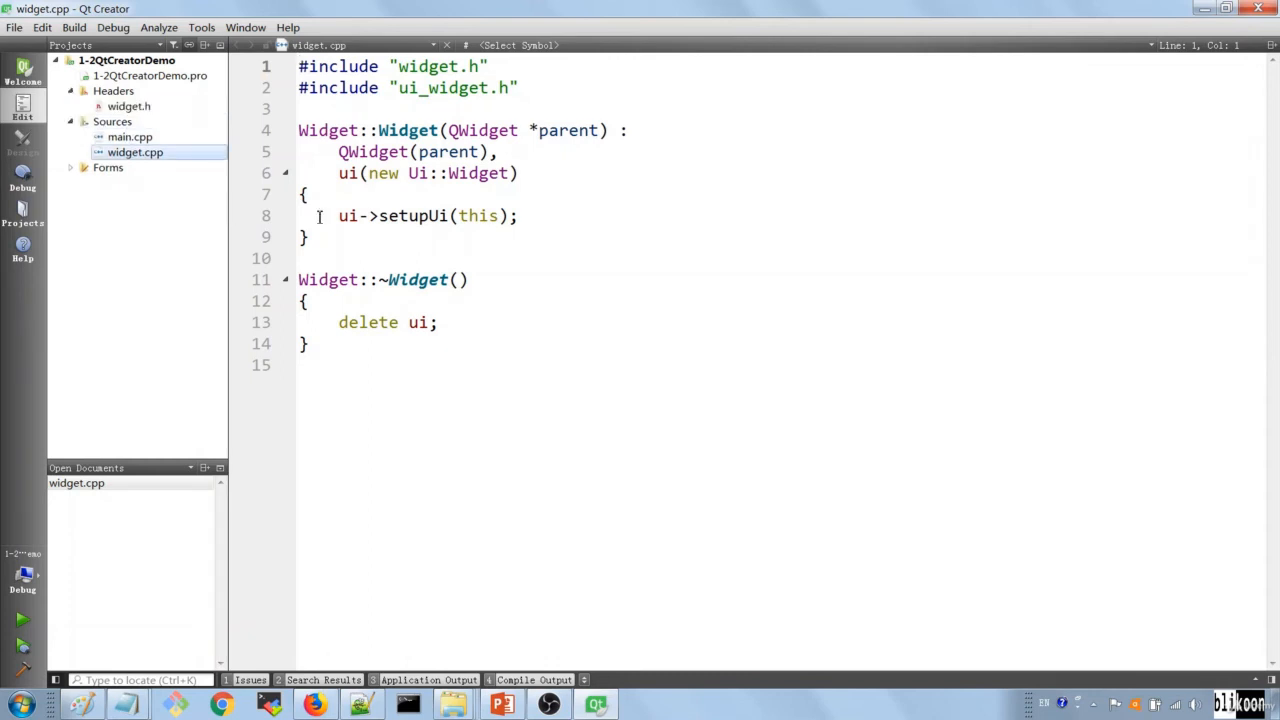
click(320, 301)
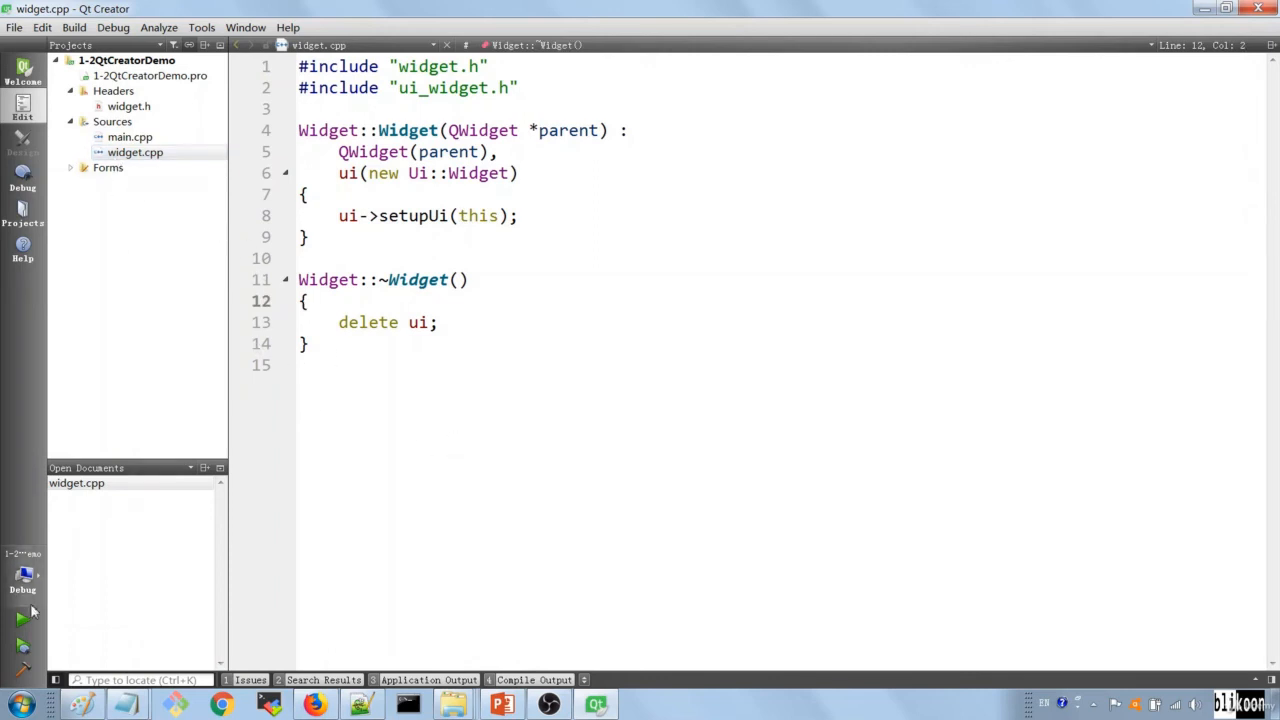
click(24, 624)
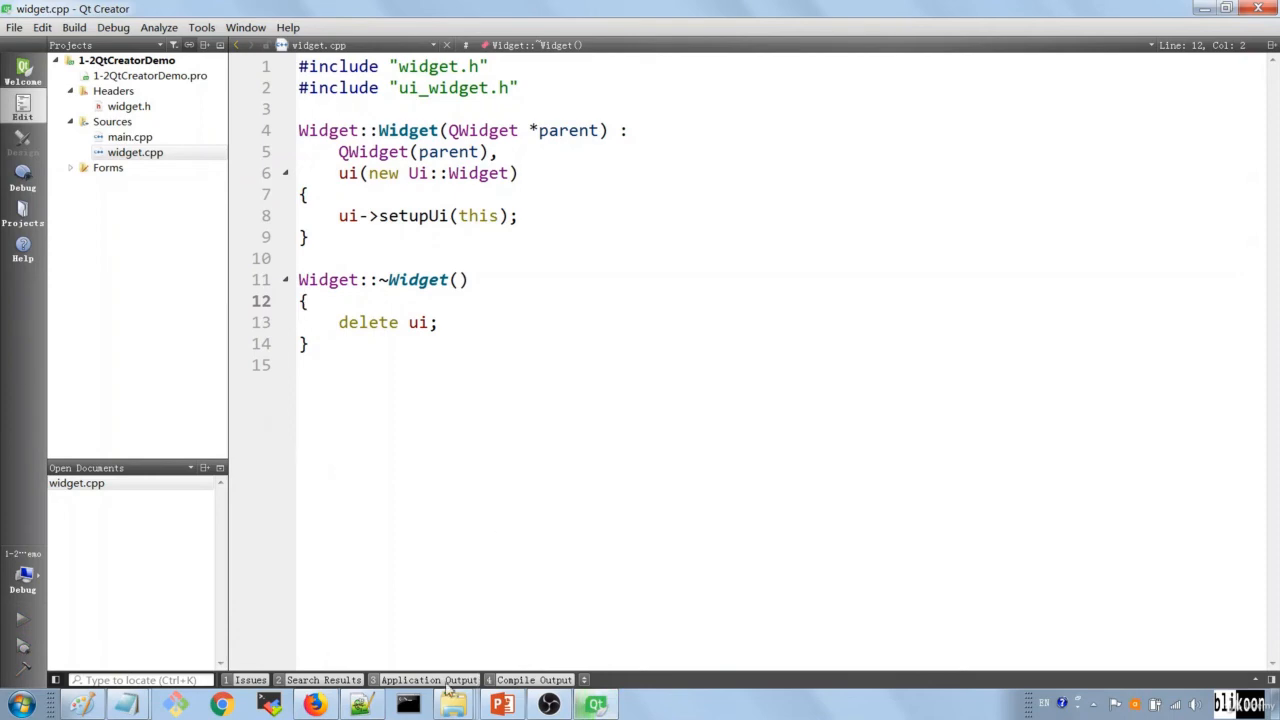
click(540, 681)
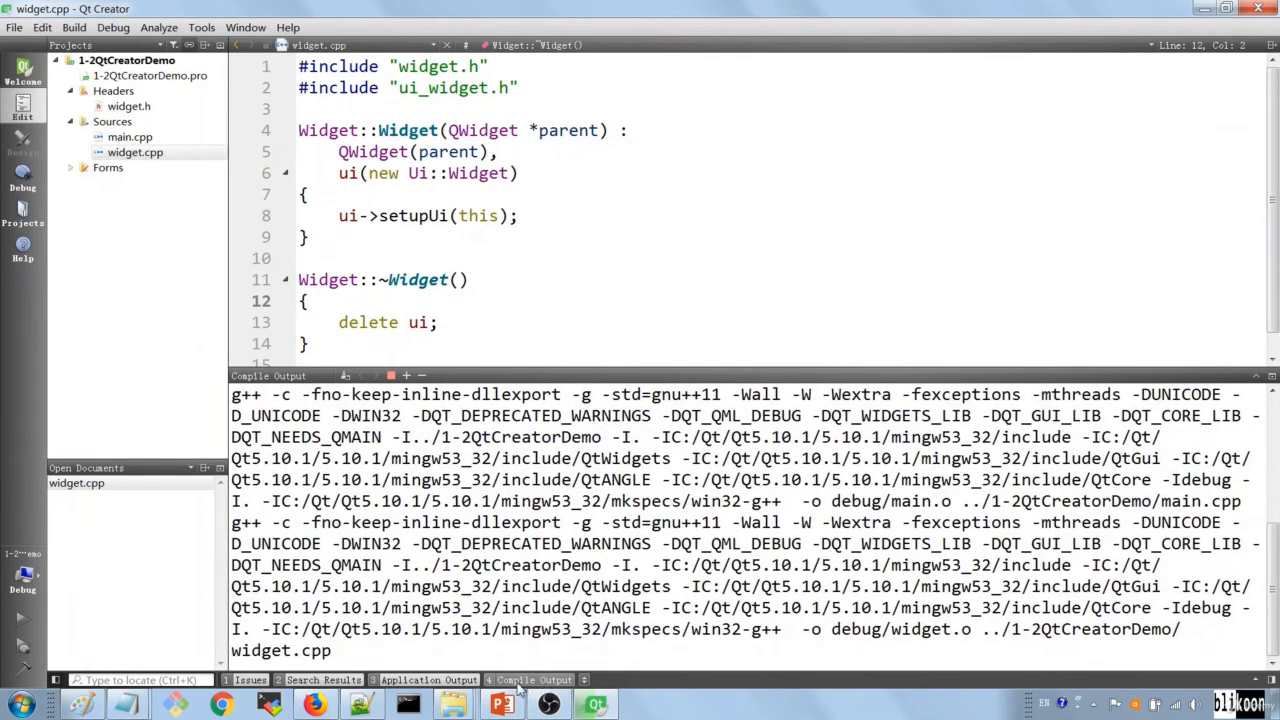
- Examine the compile output, covering the g++ compiler commands and the final mingw32-make process message
drag(232, 437, 549, 588)
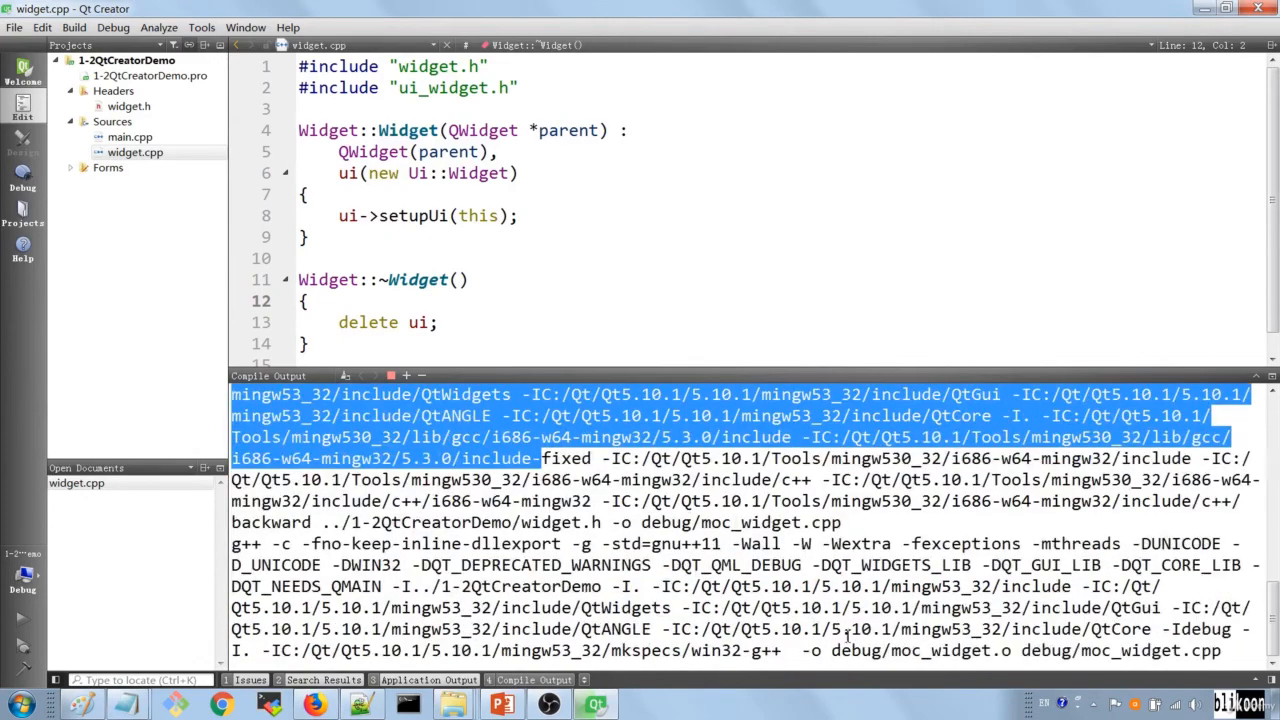
click(390, 482)
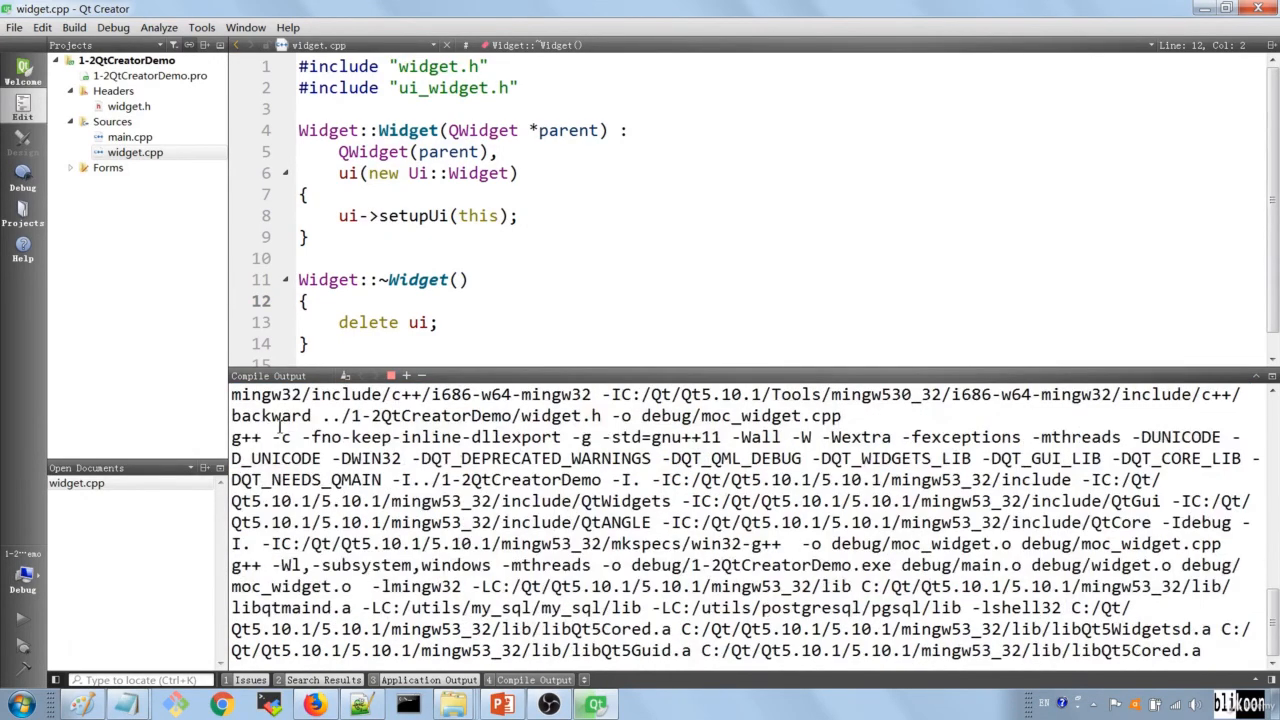
drag(283, 415, 574, 630)
click(580, 564)
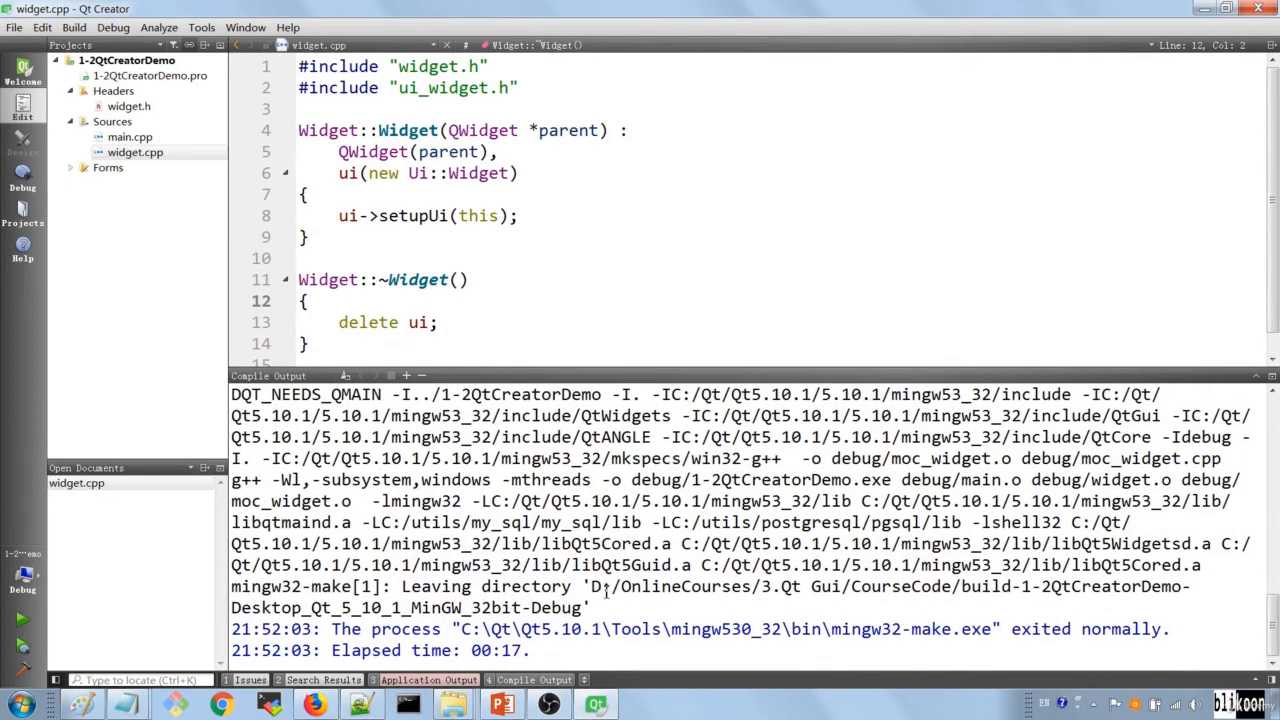
drag(303, 633, 880, 633)
click(492, 630)
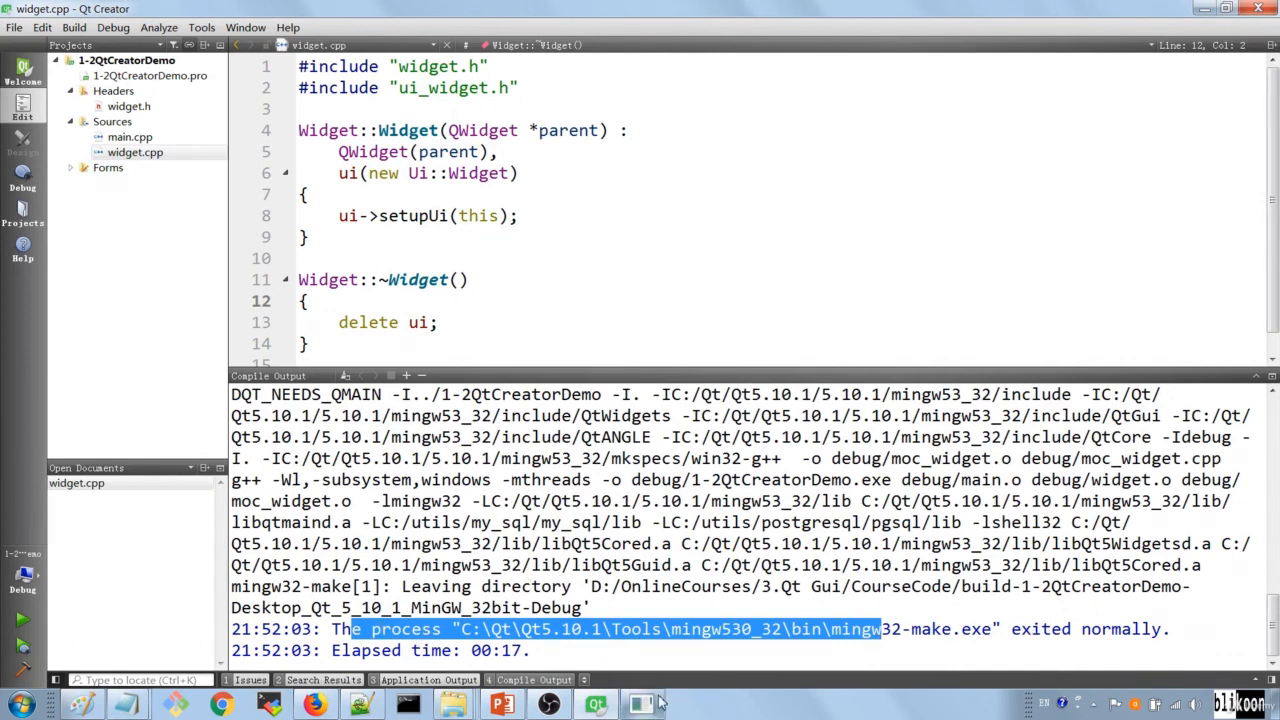
- Bring the running Widget application window to the front and move it higher over the source code
click(645, 706)
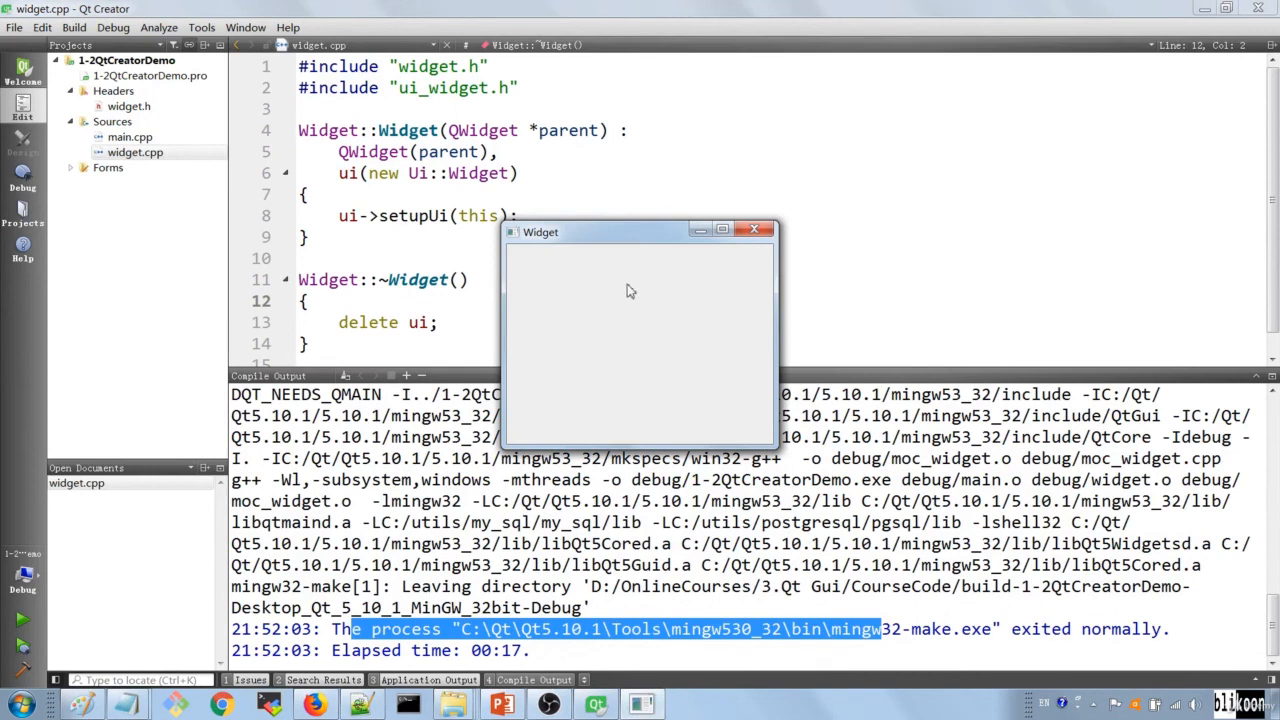
drag(615, 239, 615, 182)
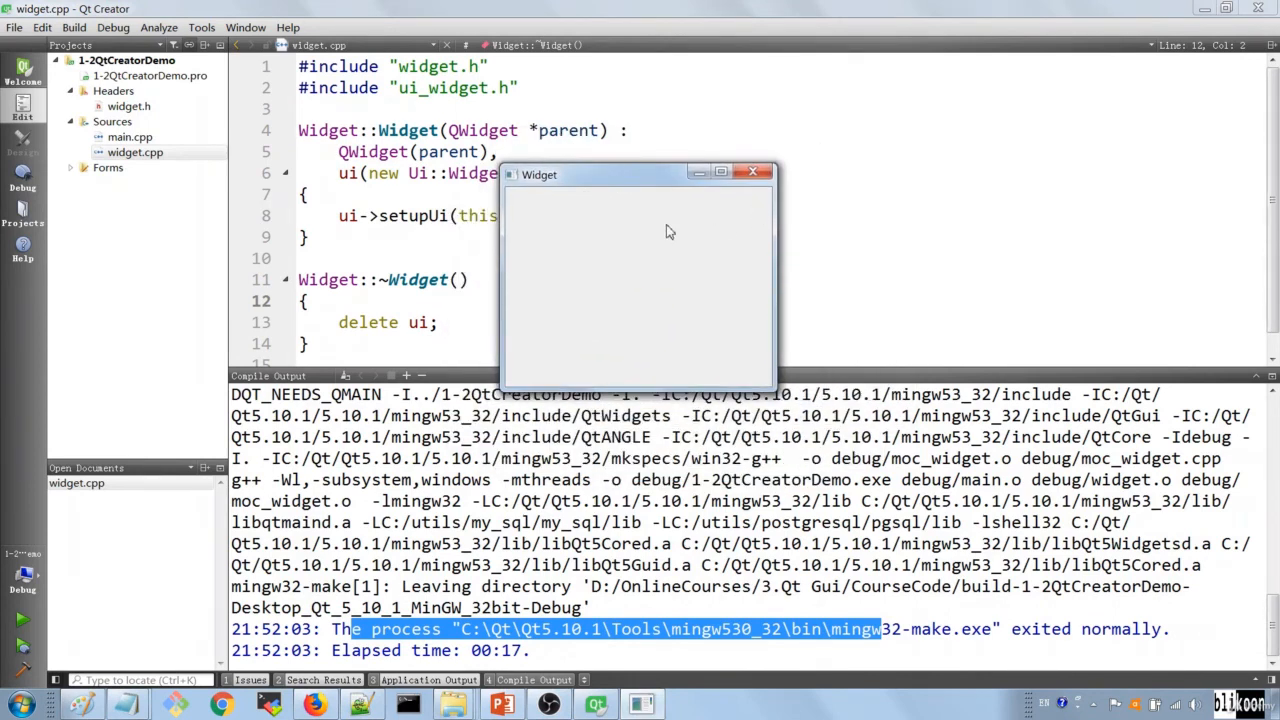